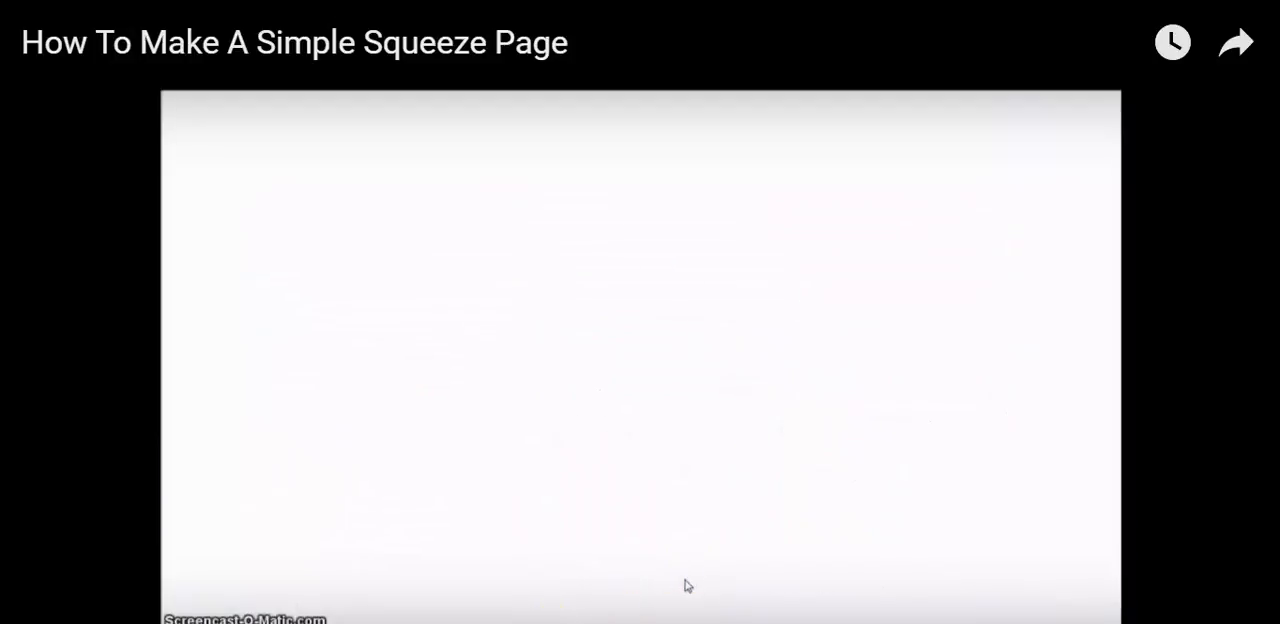
Create a new file named demo5.html in the public_html folder
{"action": "left_click", "coordinate": [552, 537]}
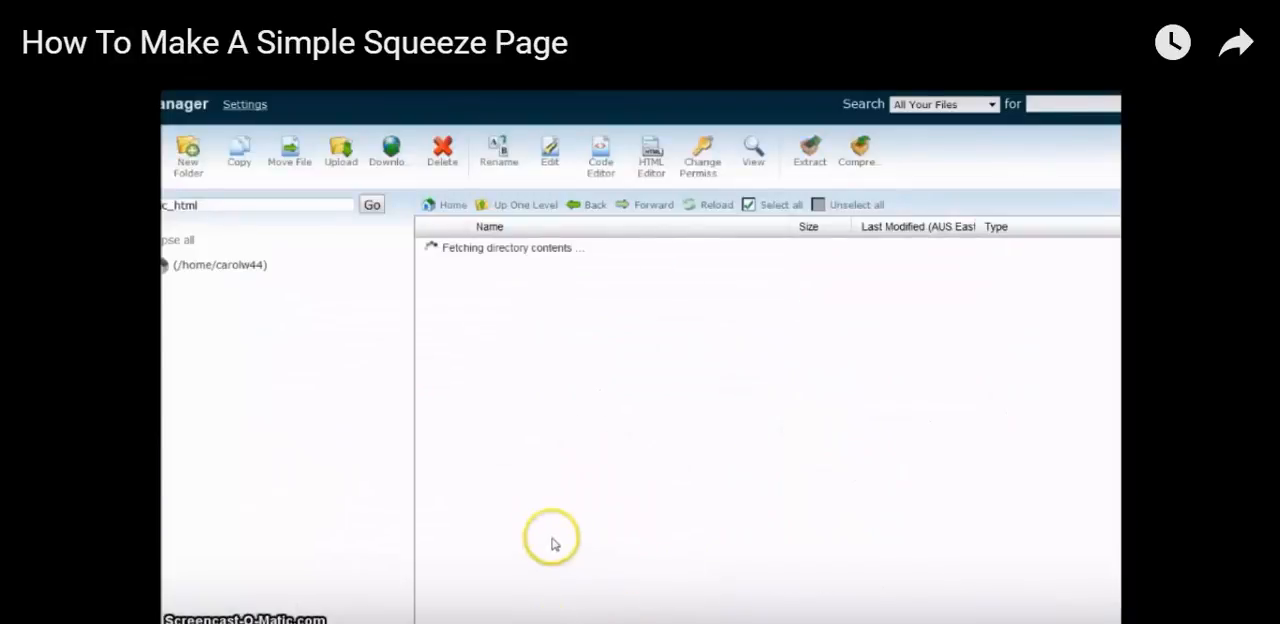
{"action": "left_click", "coordinate": [351, 410]}
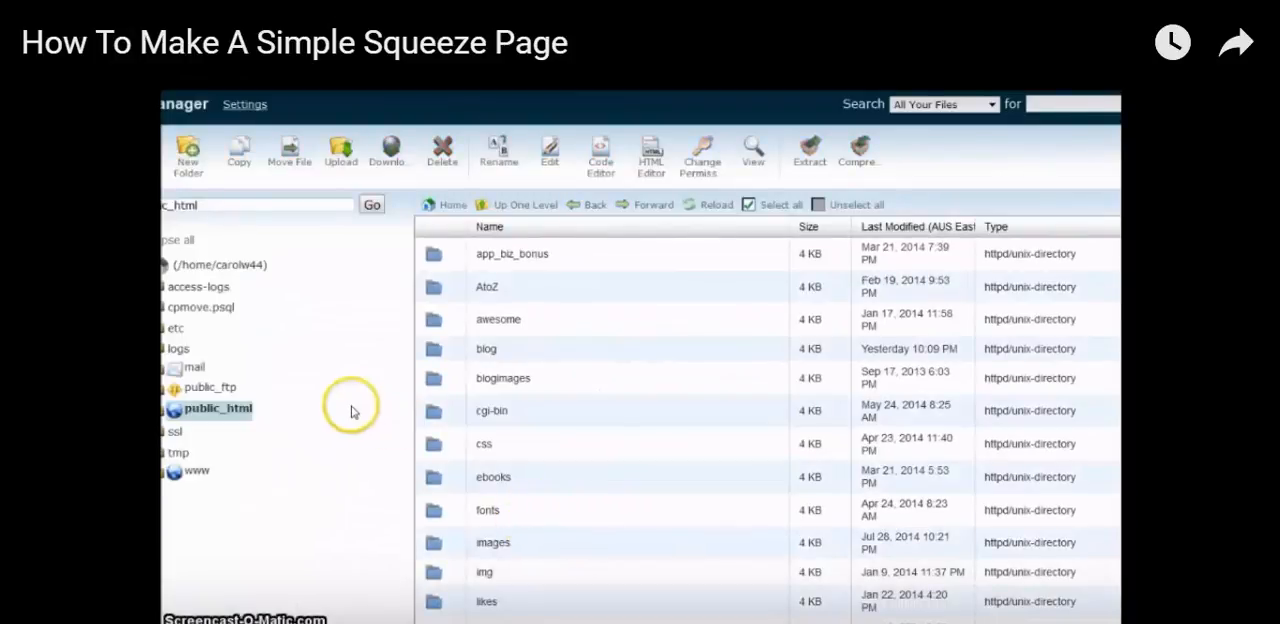
{"action": "left_click", "coordinate": [222, 418]}
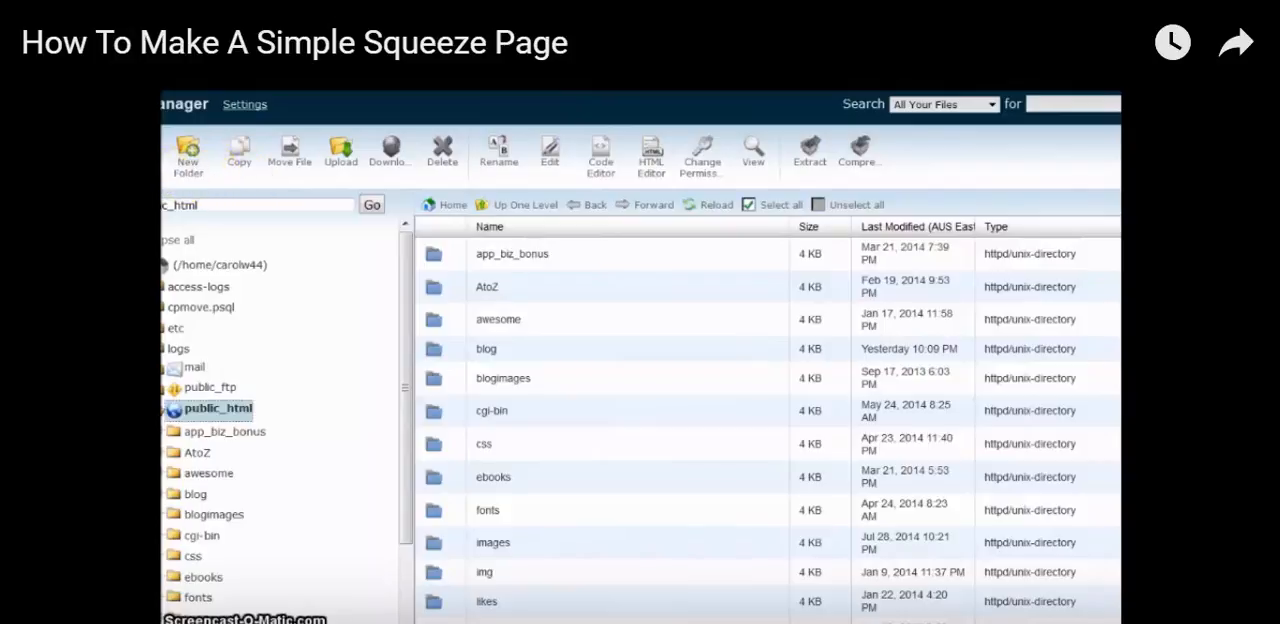
{"action": "left_click", "coordinate": [138, 150]}
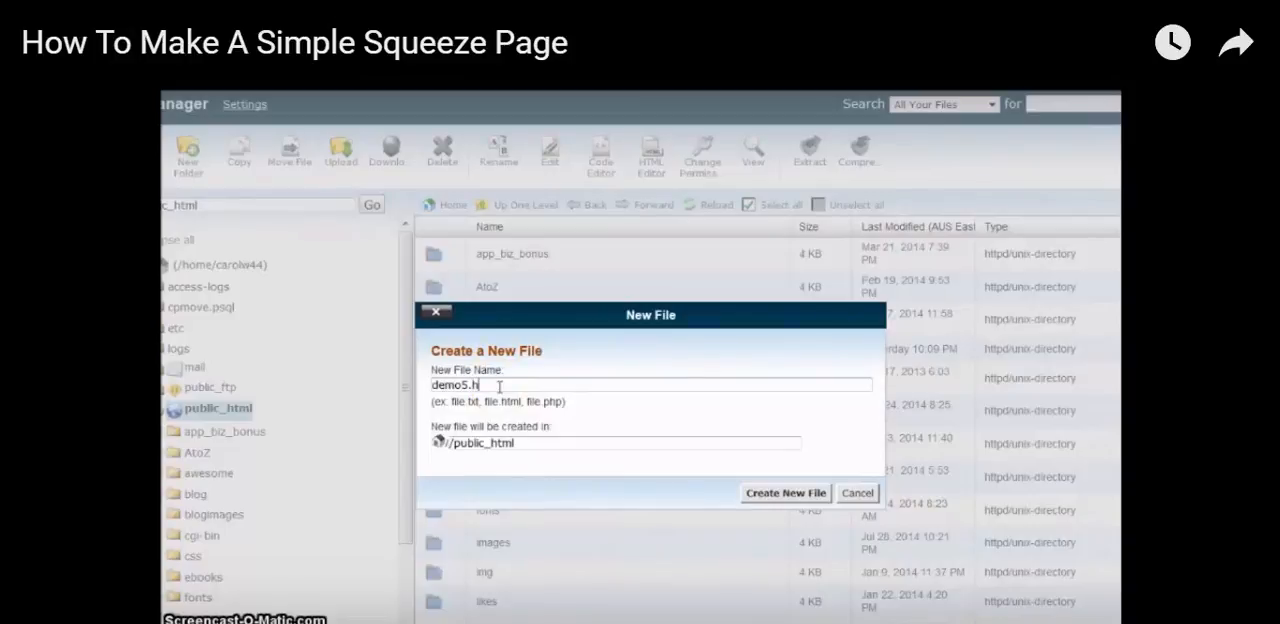
{"action": "left_click", "coordinate": [806, 492]}
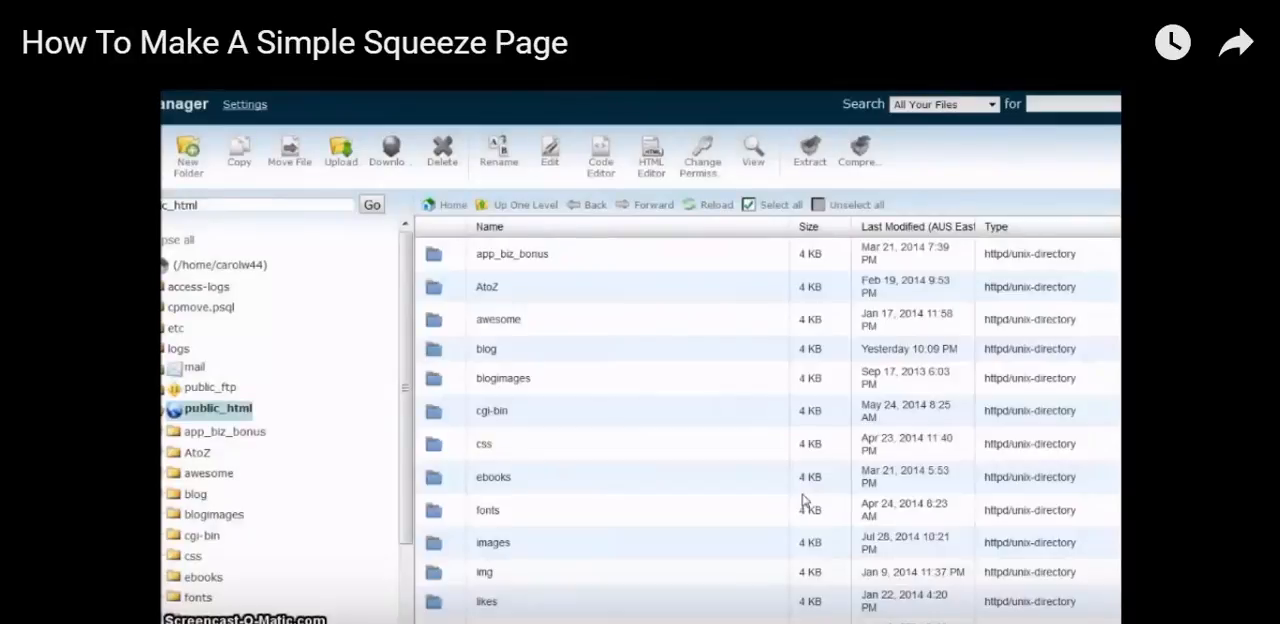
Open demo5.html from the public_html folder in the HTML Editor
{"action": "left_click", "coordinate": [777, 464]}
{"action": "scroll", "coordinate": [780, 463], "scroll_direction": "down", "scroll_amount": 5}
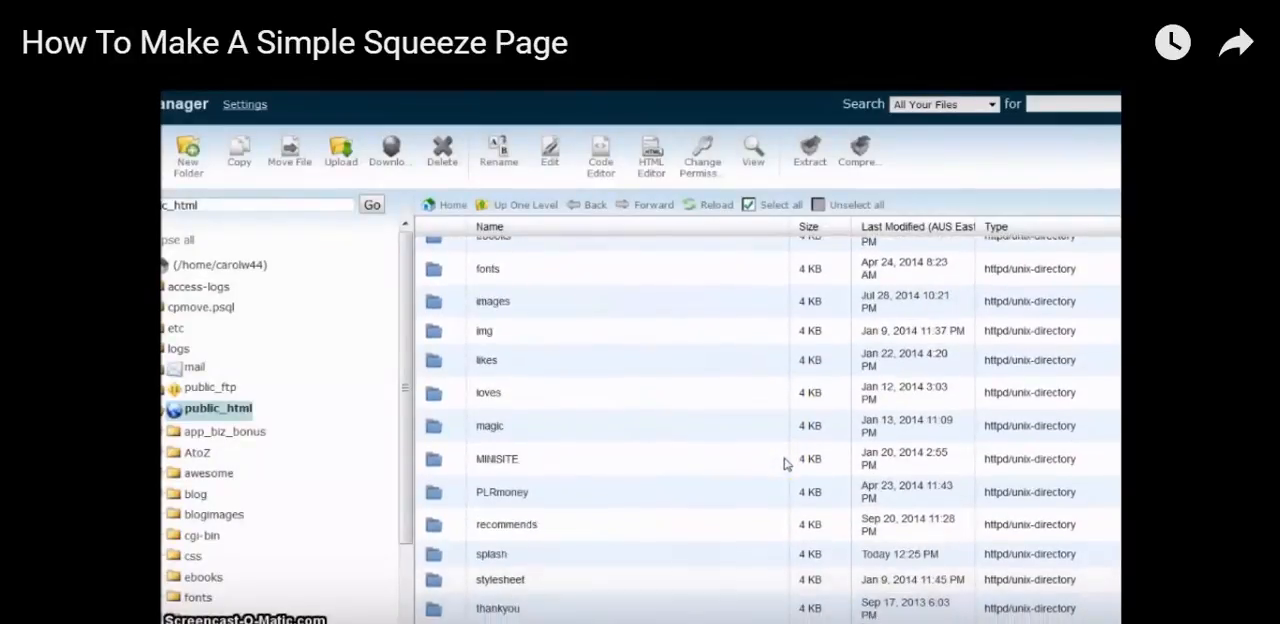
{"action": "scroll", "coordinate": [786, 463], "scroll_direction": "down", "scroll_amount": 10}
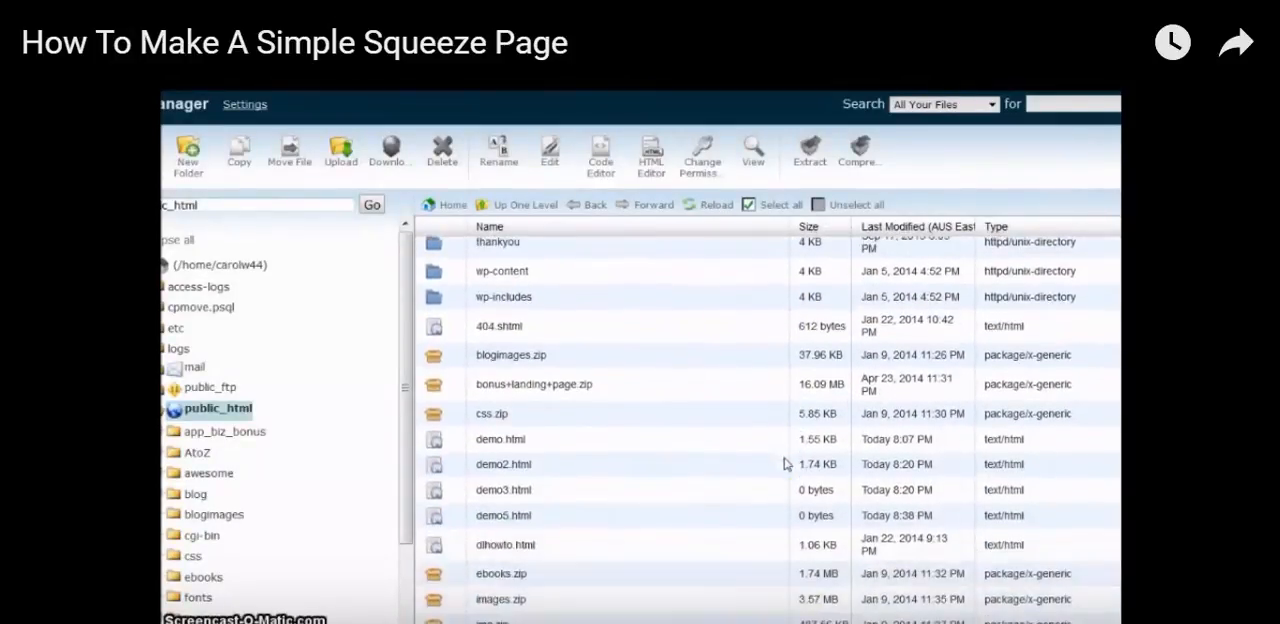
{"action": "left_click", "coordinate": [500, 510]}
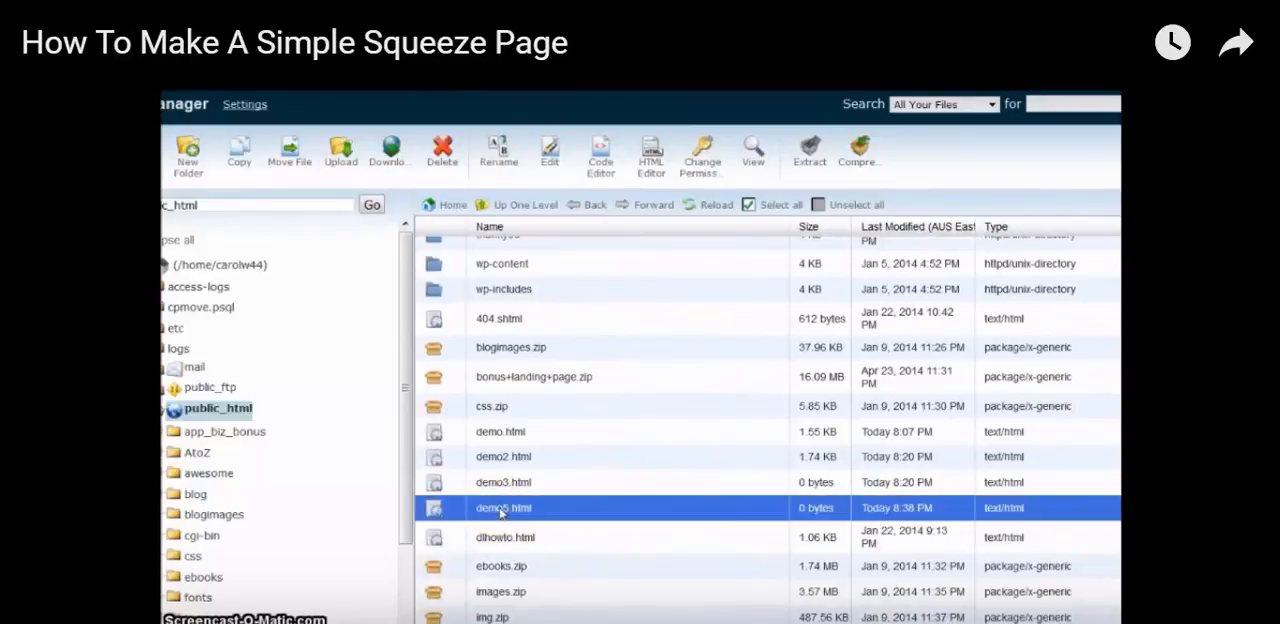
{"action": "left_click", "coordinate": [650, 172]}
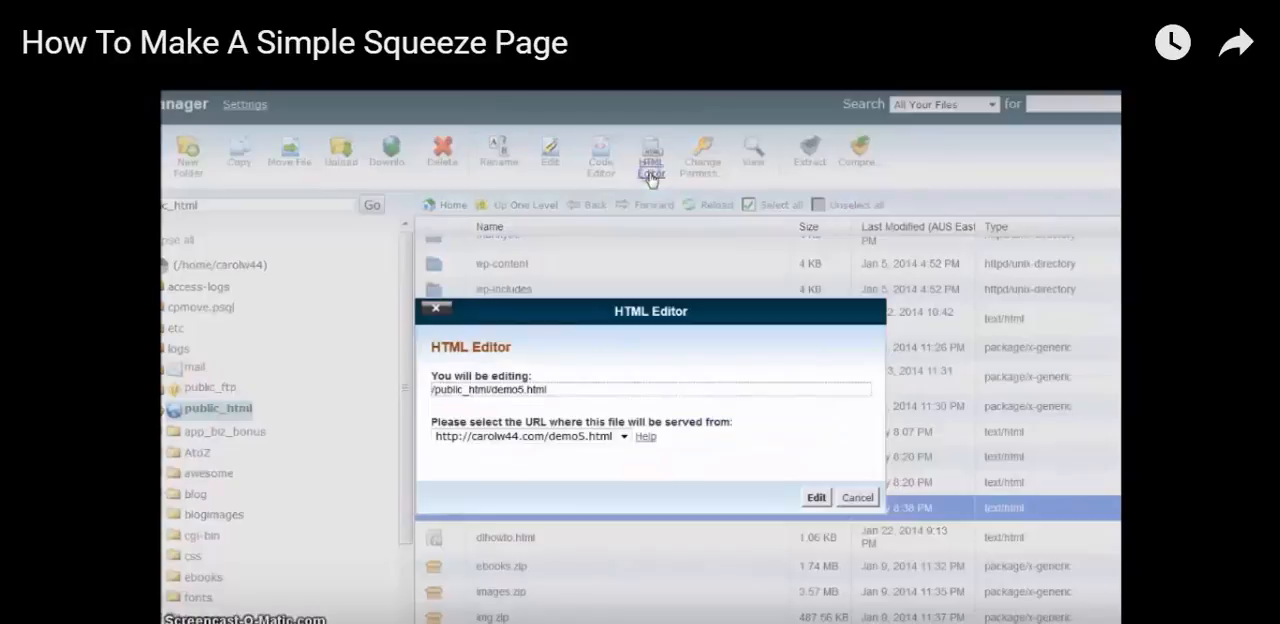
{"action": "left_click", "coordinate": [817, 498]}
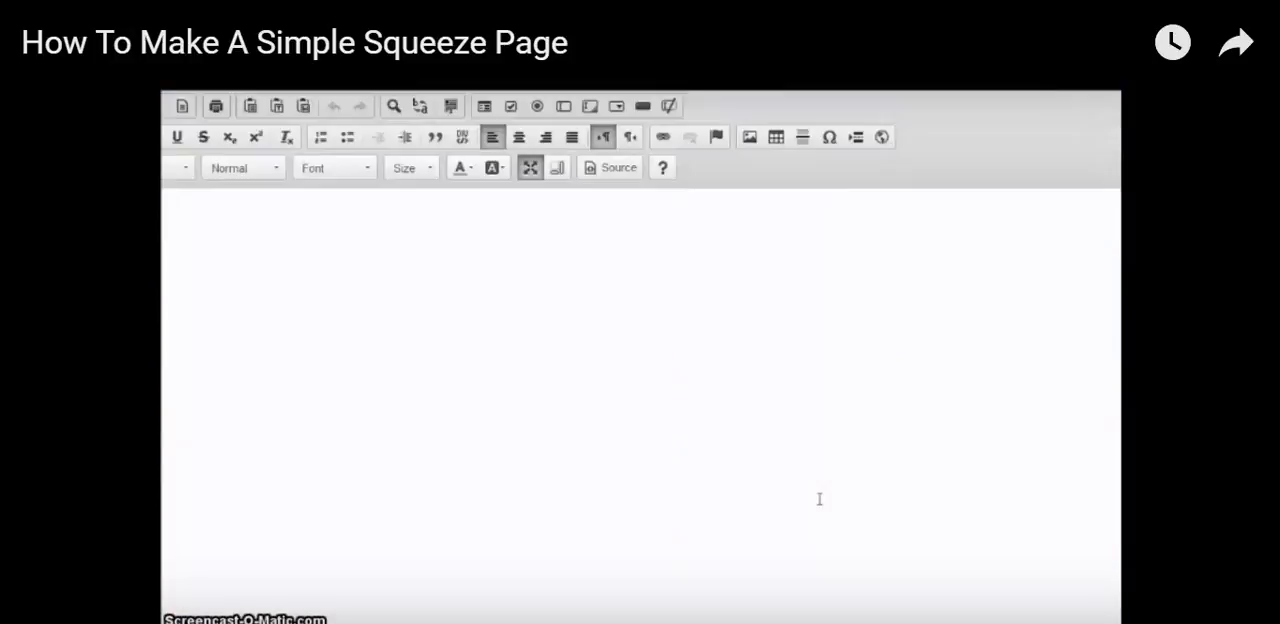
Enter the headline "Set Yourself FREE!" as the first line of the blank page
{"action": "left_click", "coordinate": [802, 326]}
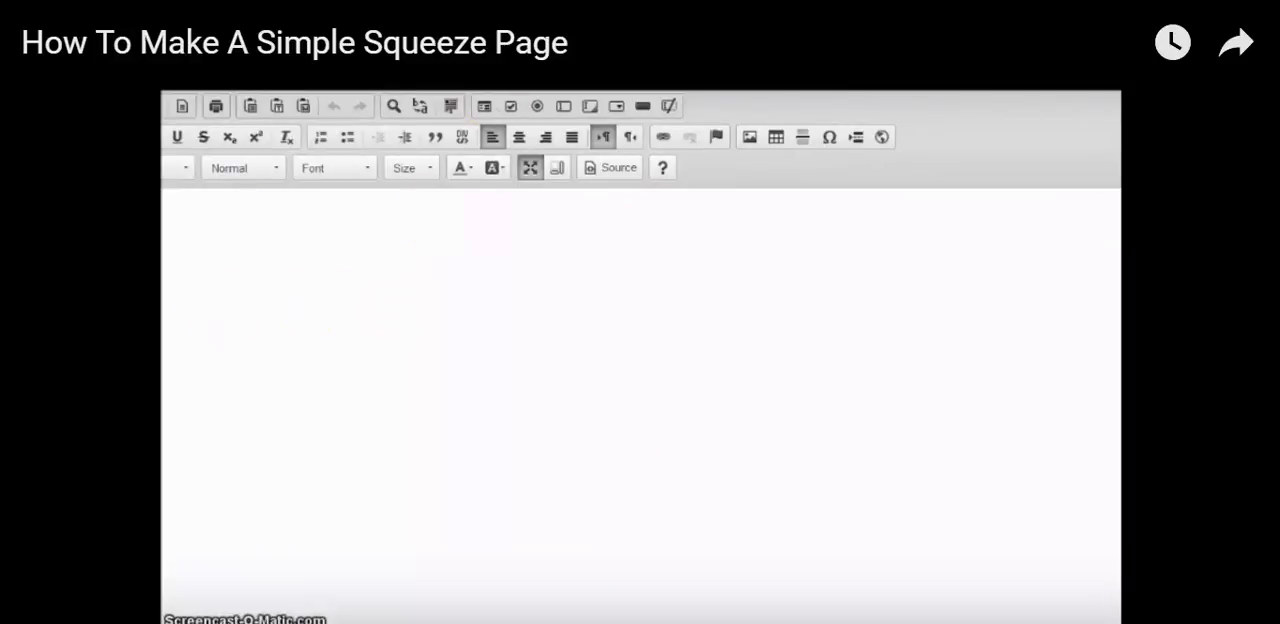
{"action": "left_click", "coordinate": [167, 298]}
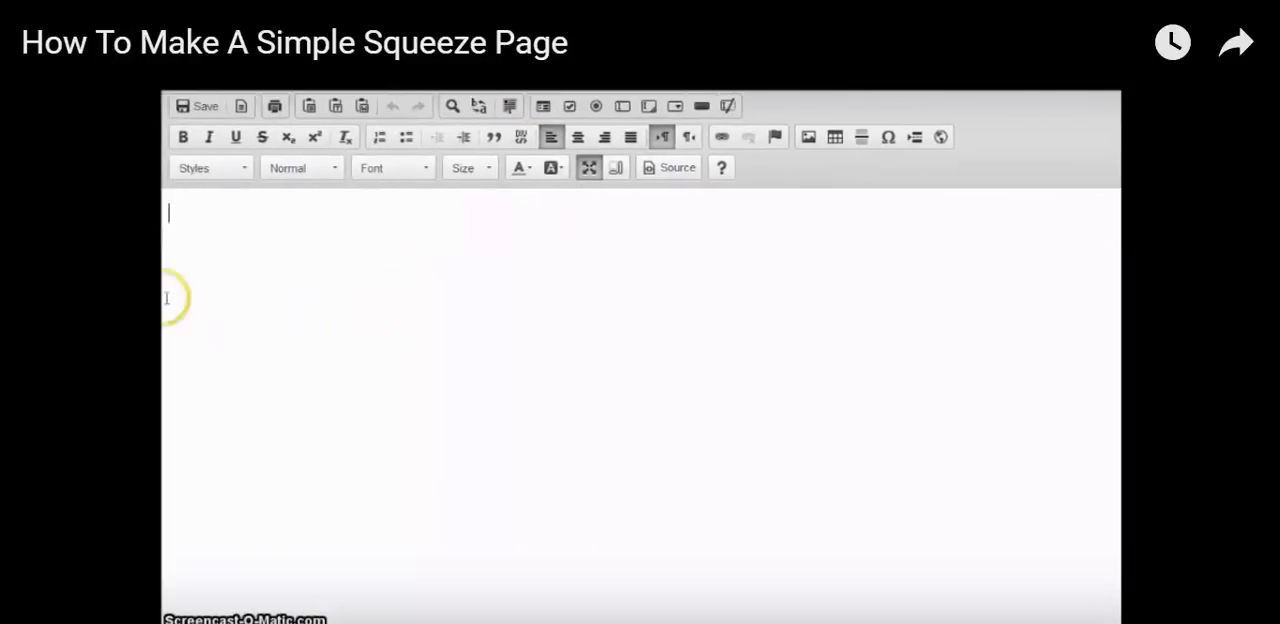
{"action": "left_click", "coordinate": [343, 219]}
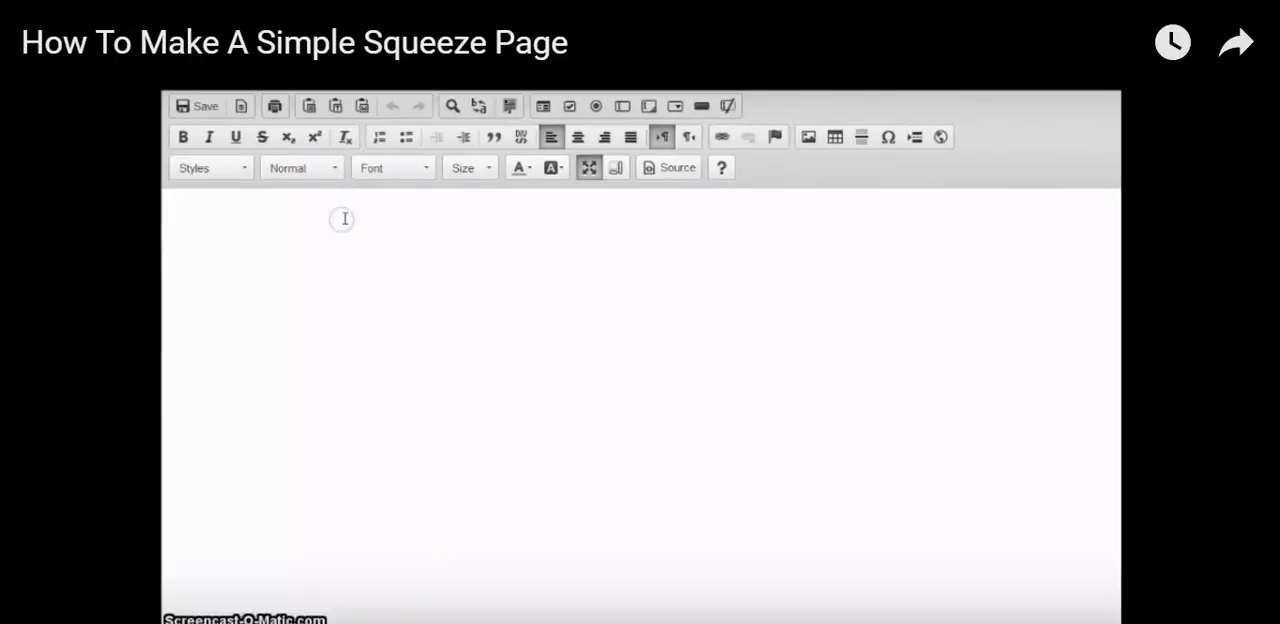
{"action": "type", "text": "Set Your"}
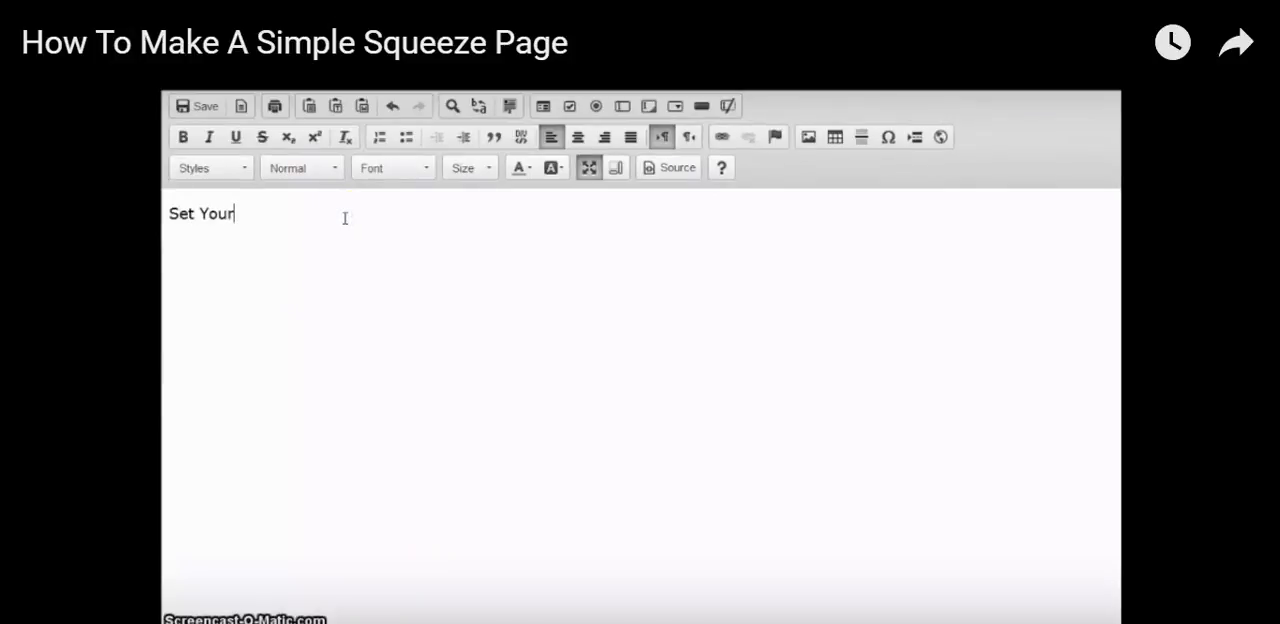
{"action": "type", "text": "sef"}
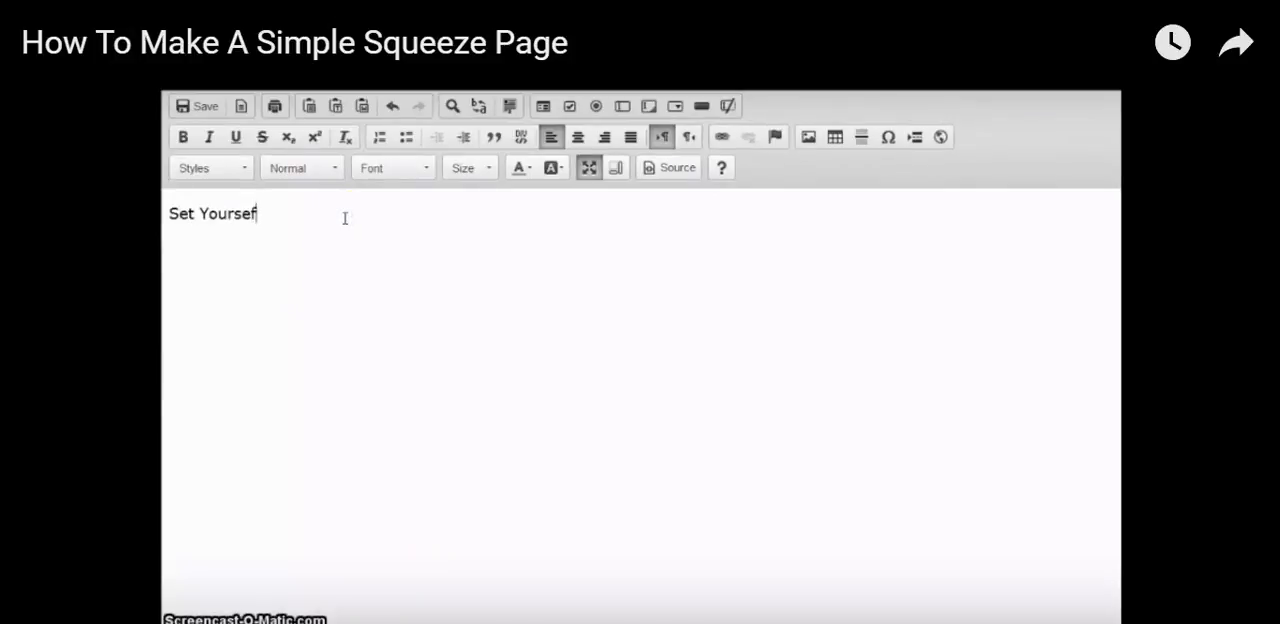
{"action": "type", "text": "l FREE"}
{"action": "type", "text": "earn"}
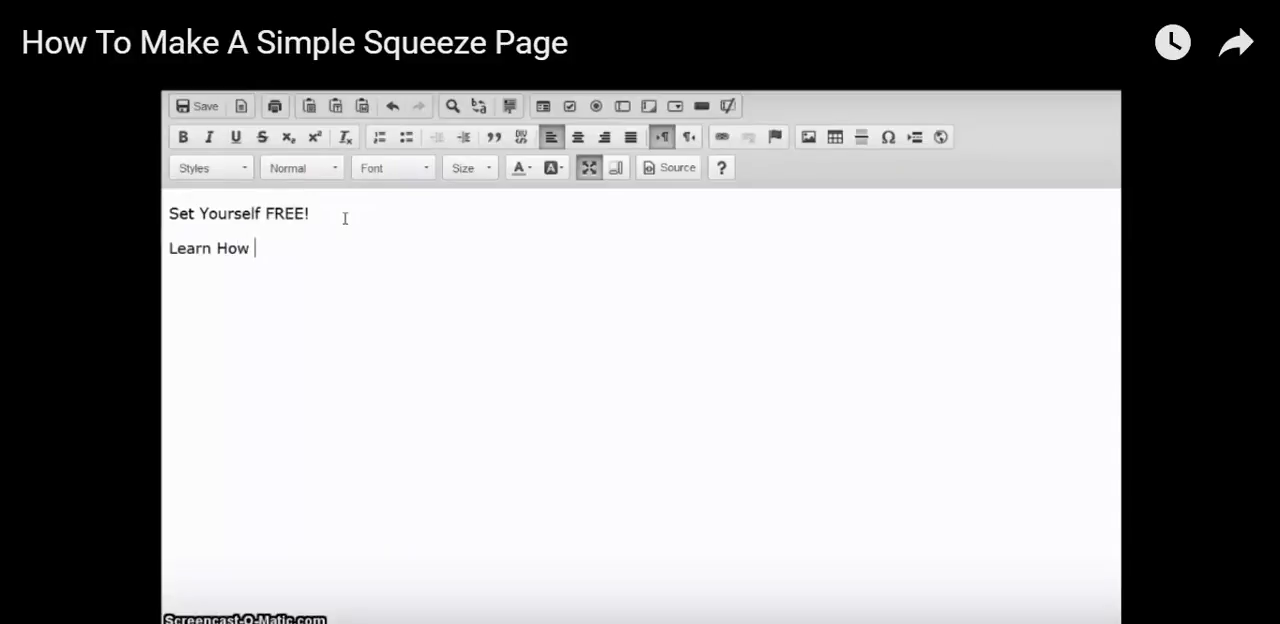
{"action": "type", "text": " How "}
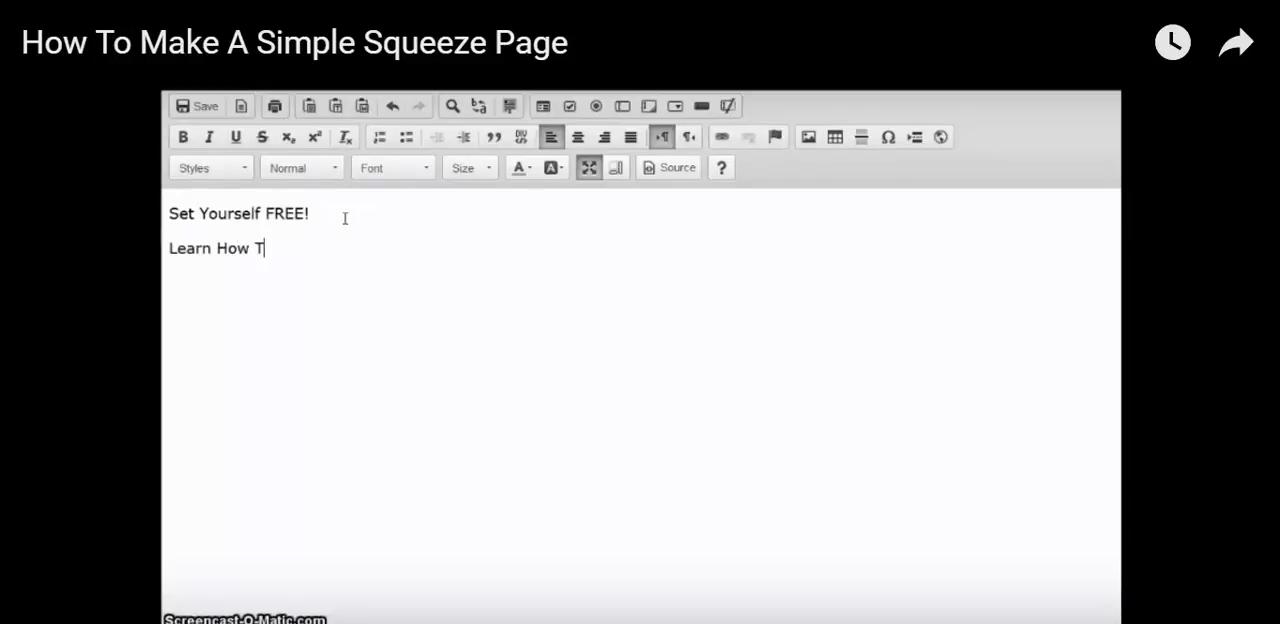
{"action": "type", "text": "To Make"}
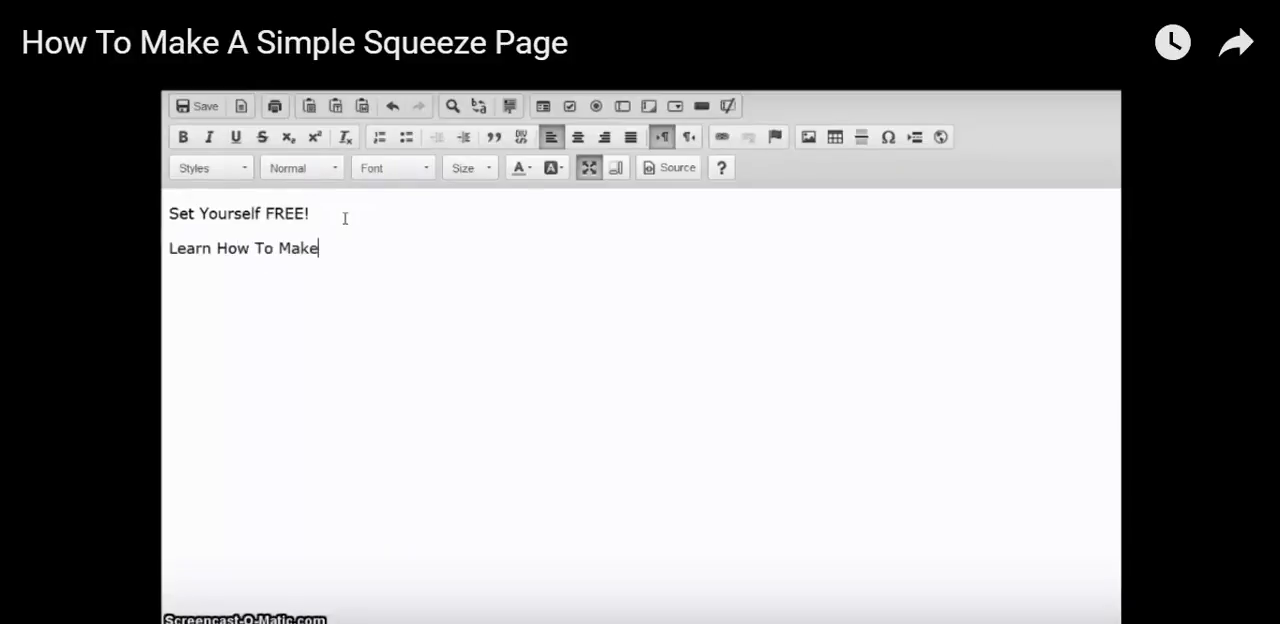
{"action": "type", "text": " And Host "}
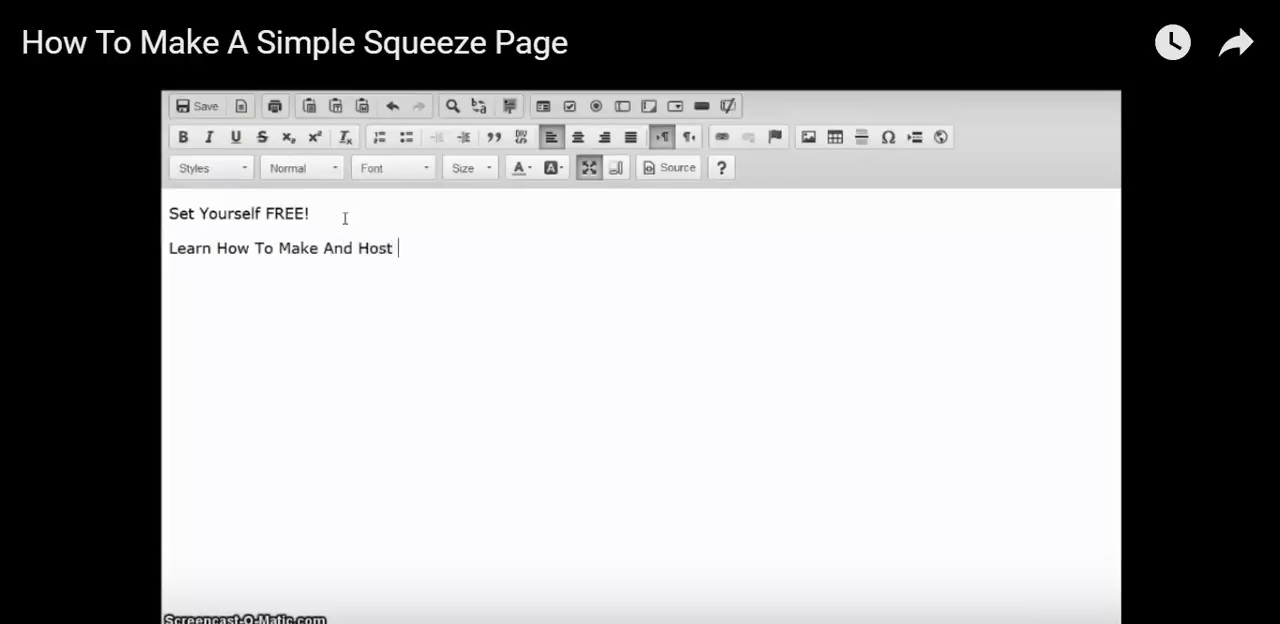
{"action": "type", "text": "Your Own S"}
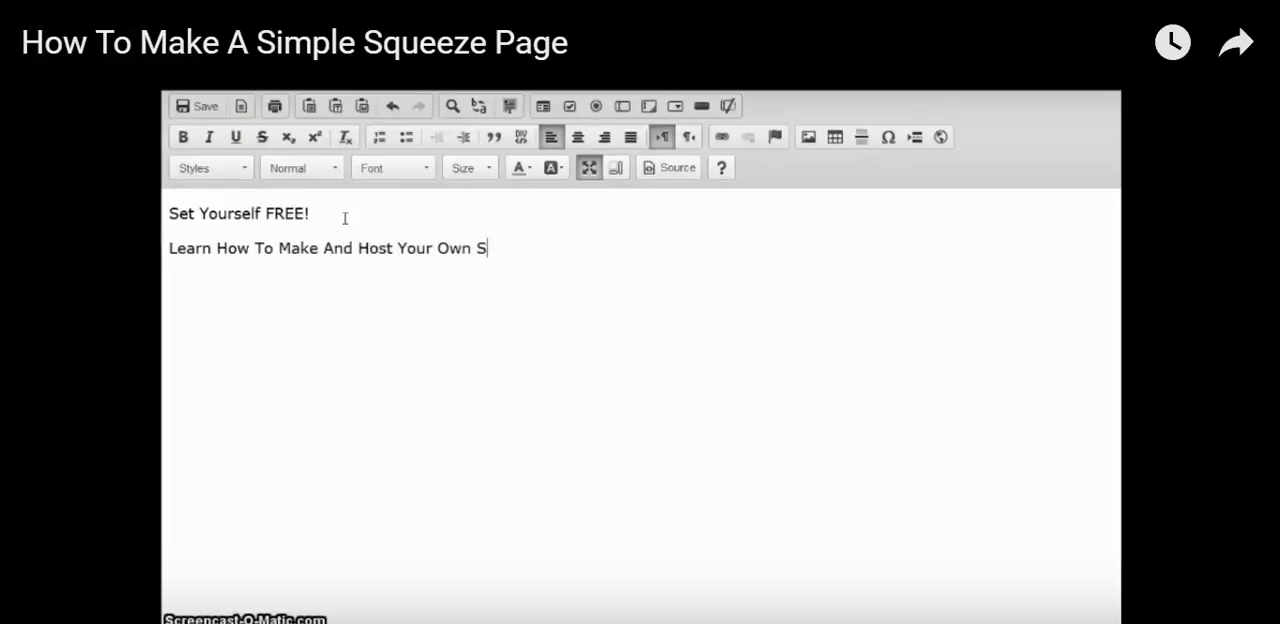
{"action": "type", "text": "plash And "}
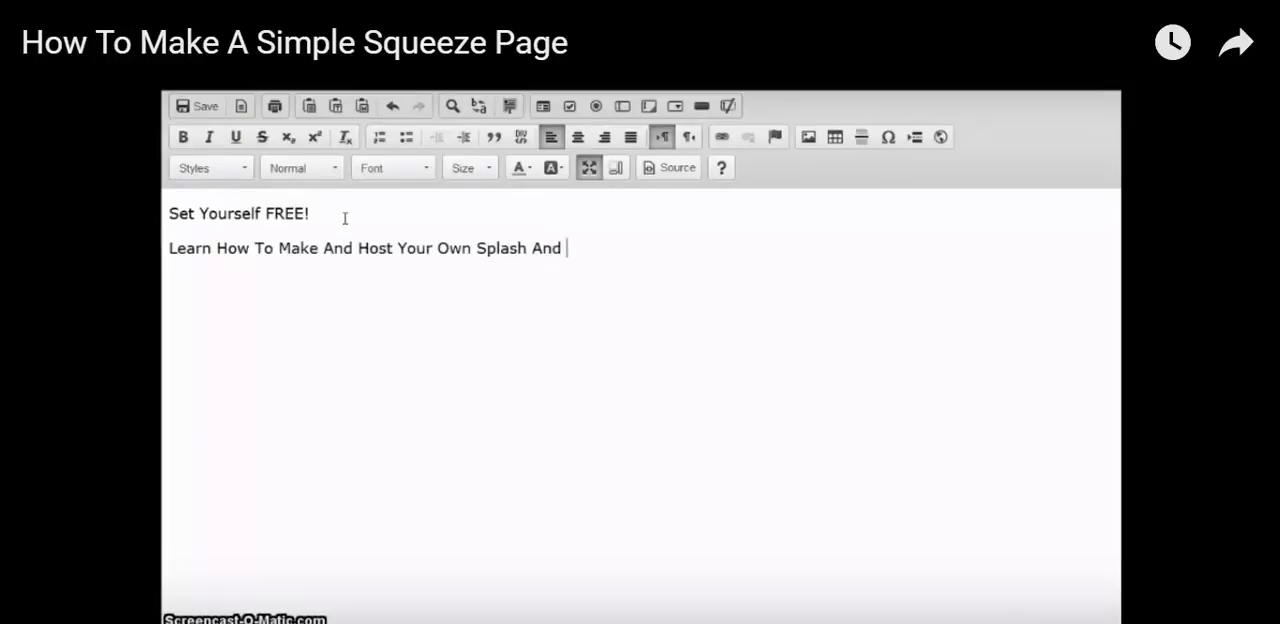
{"action": "type", "text": "Squeeze "}
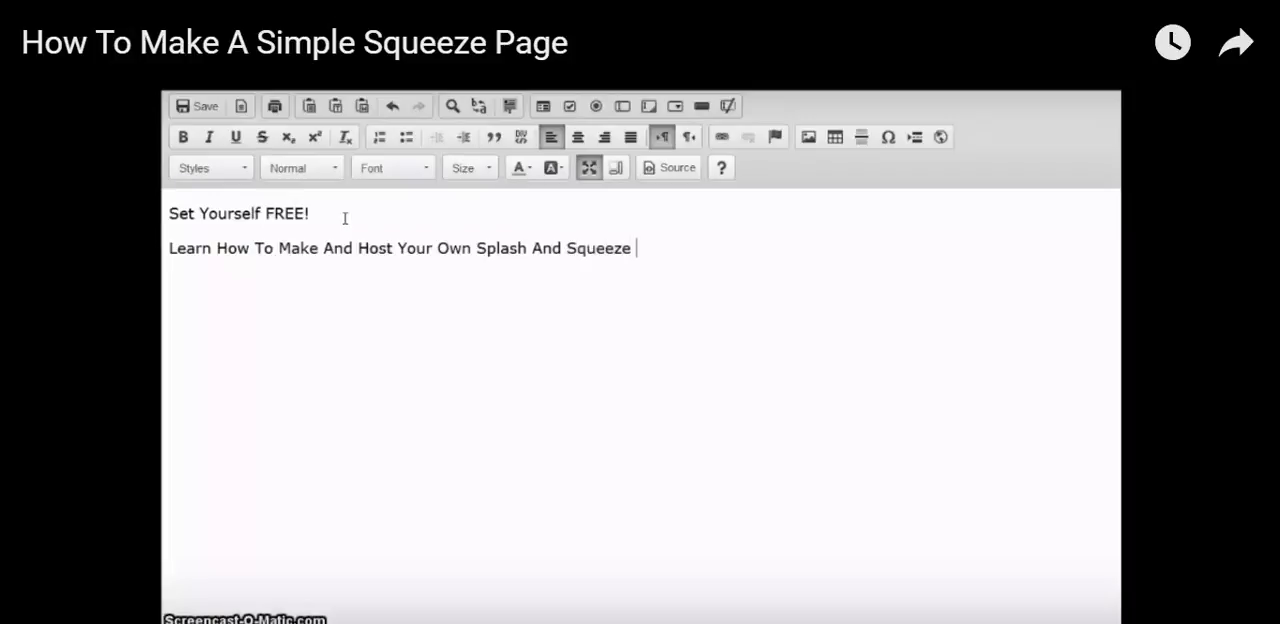
{"action": "type", "text": "Pages"}
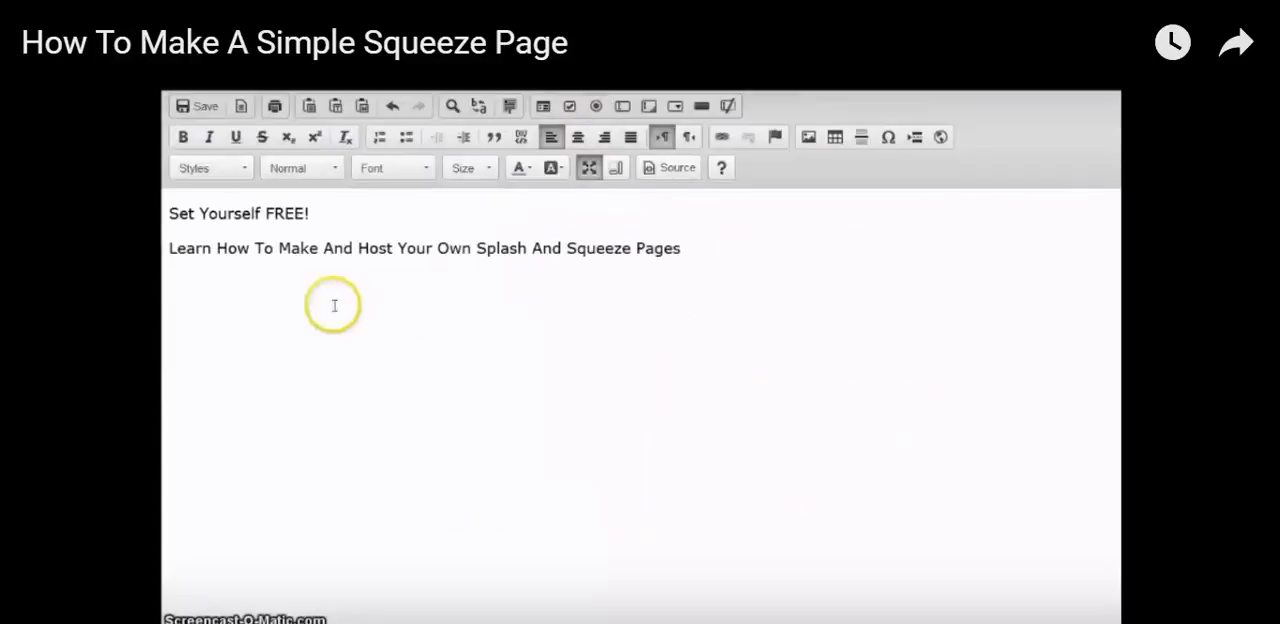
Start inserting a table below the text with 1 row and a width of 600
{"action": "left_click", "coordinate": [835, 138]}
{"action": "left_click", "coordinate": [560, 299]}
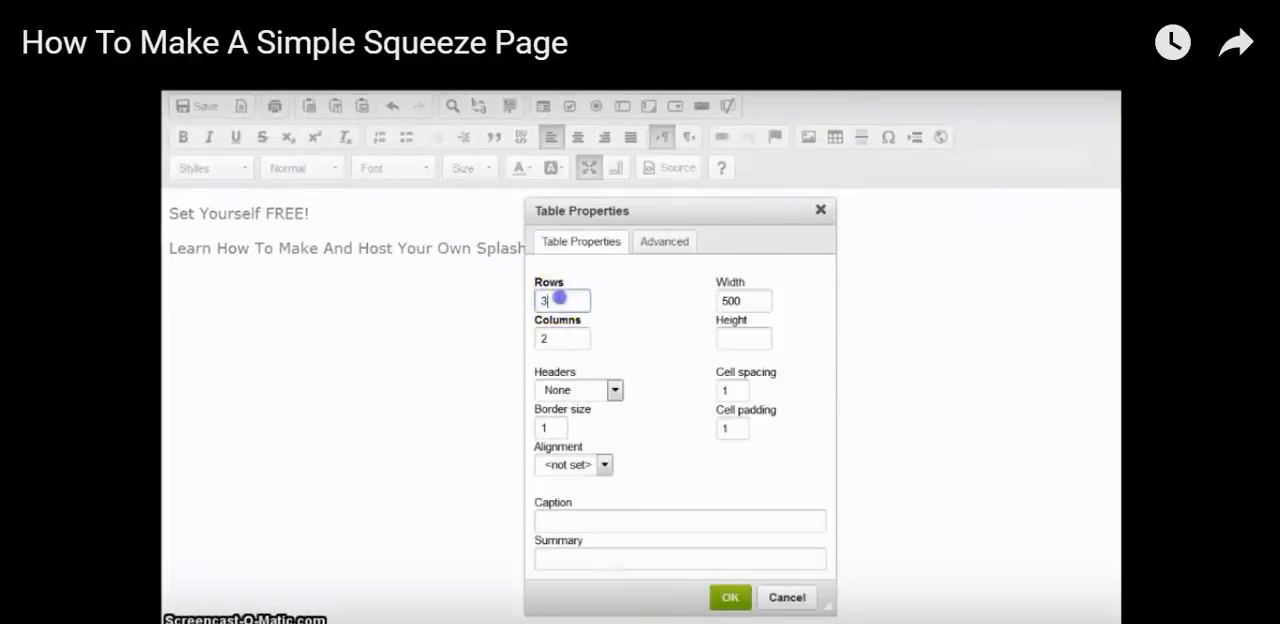
{"action": "left_click_drag", "start_coordinate": [560, 299], "coordinate": [527, 298]}
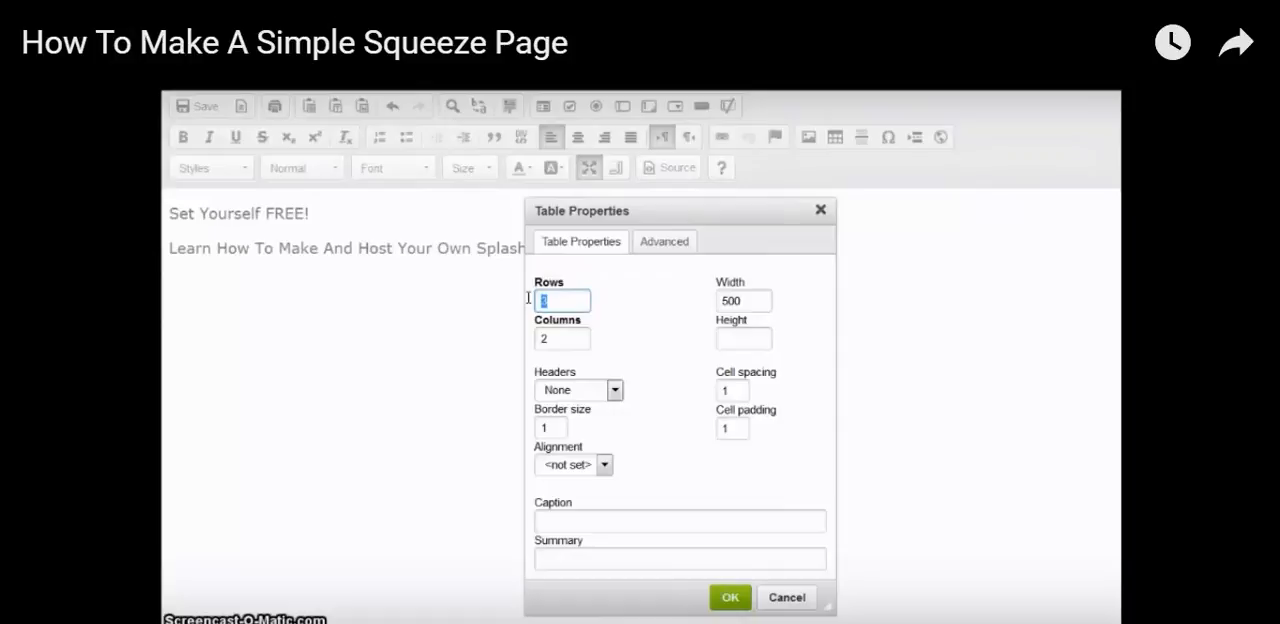
{"action": "type", "text": "1"}
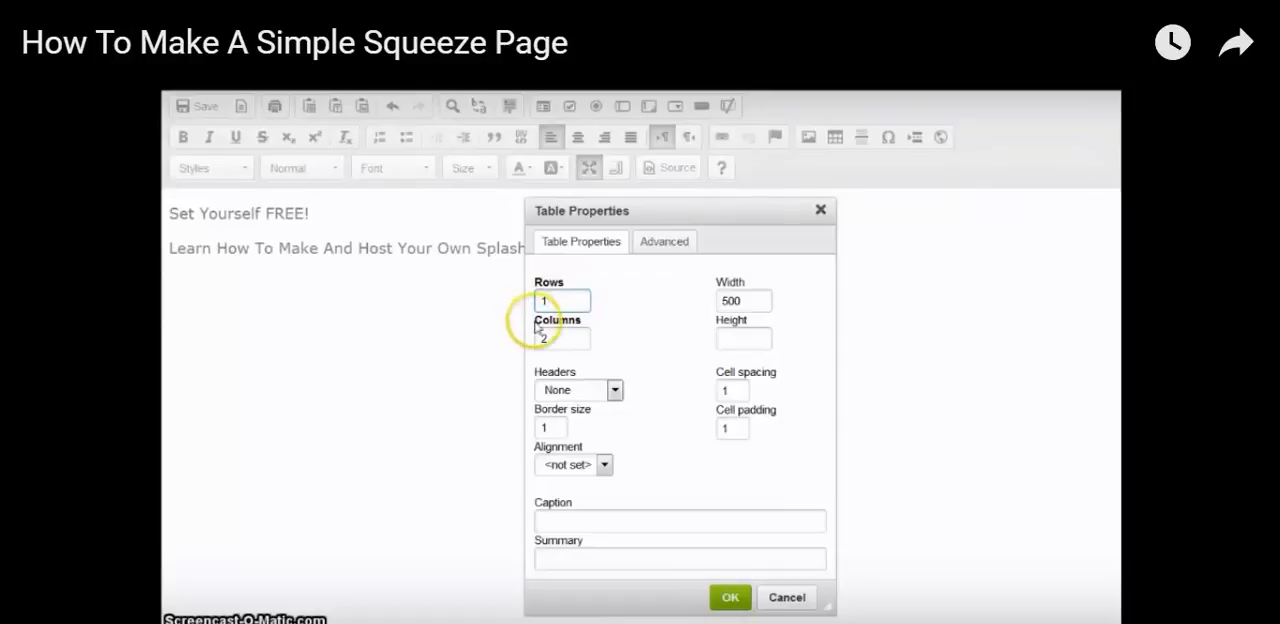
{"action": "left_click", "coordinate": [730, 300]}
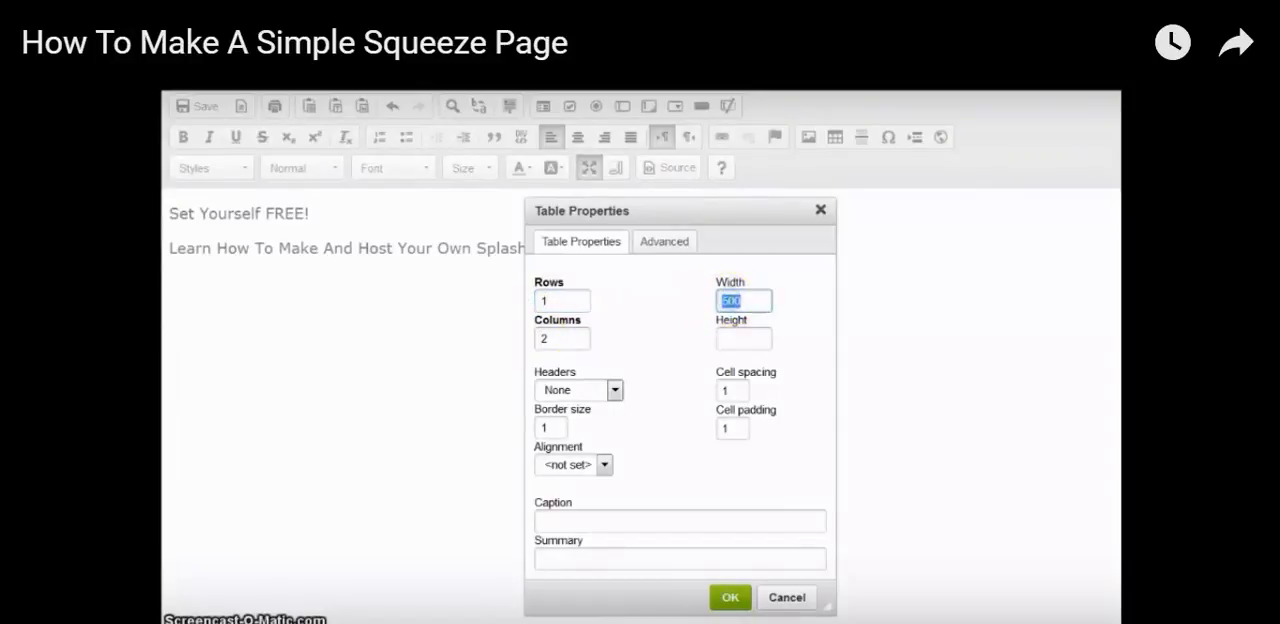
{"action": "type", "text": "600"}
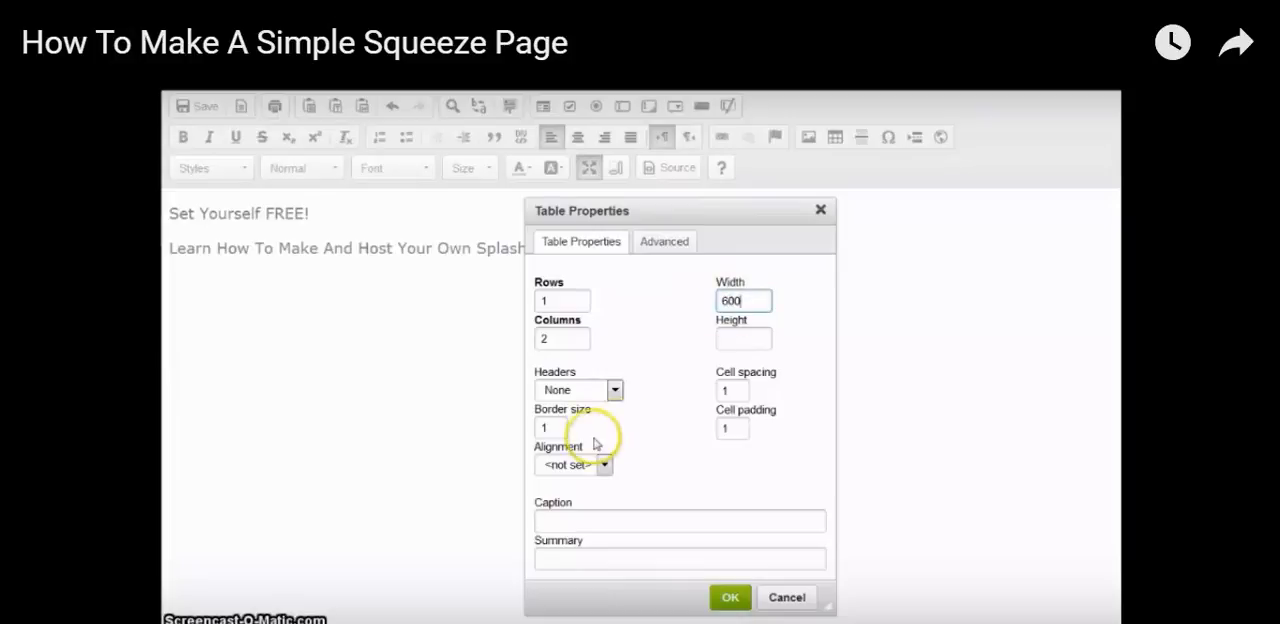
Set the new table's border size to 0 and its alignment to Center
{"action": "left_click_drag", "start_coordinate": [558, 428], "coordinate": [536, 427]}
{"action": "type", "text": "0"}
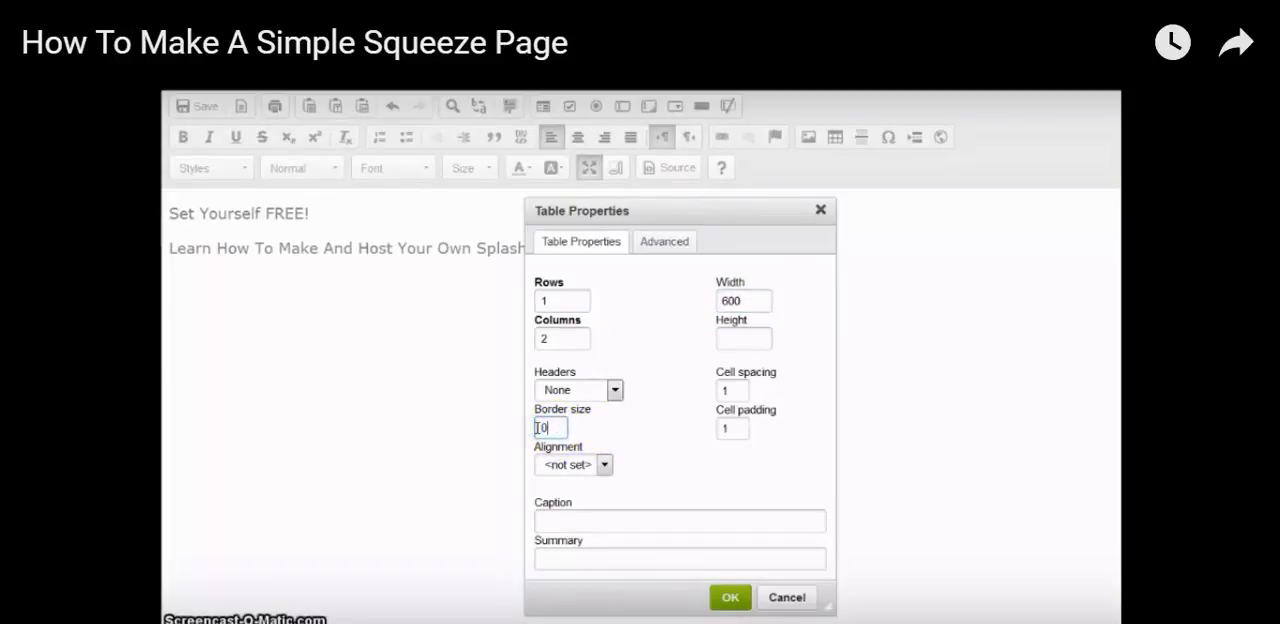
{"action": "left_click", "coordinate": [604, 464]}
{"action": "left_click", "coordinate": [580, 513]}
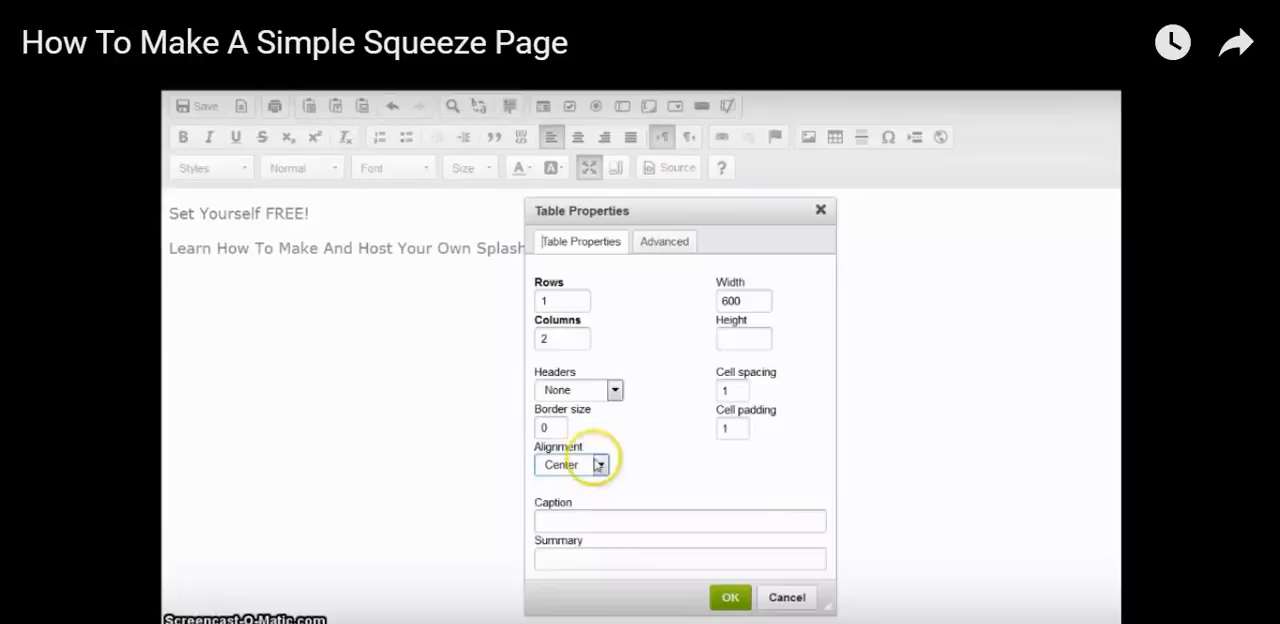
Add "table-background:white;" after the width in the new table's style and insert the table
{"action": "left_click", "coordinate": [666, 244]}
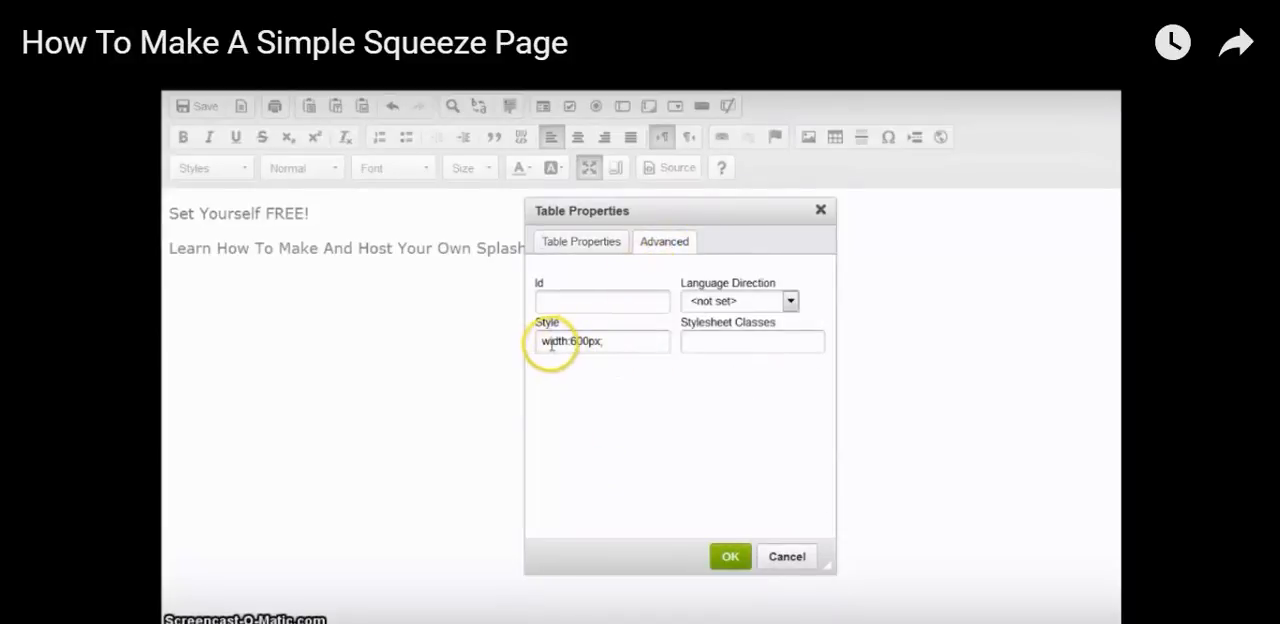
{"action": "left_click", "coordinate": [609, 343]}
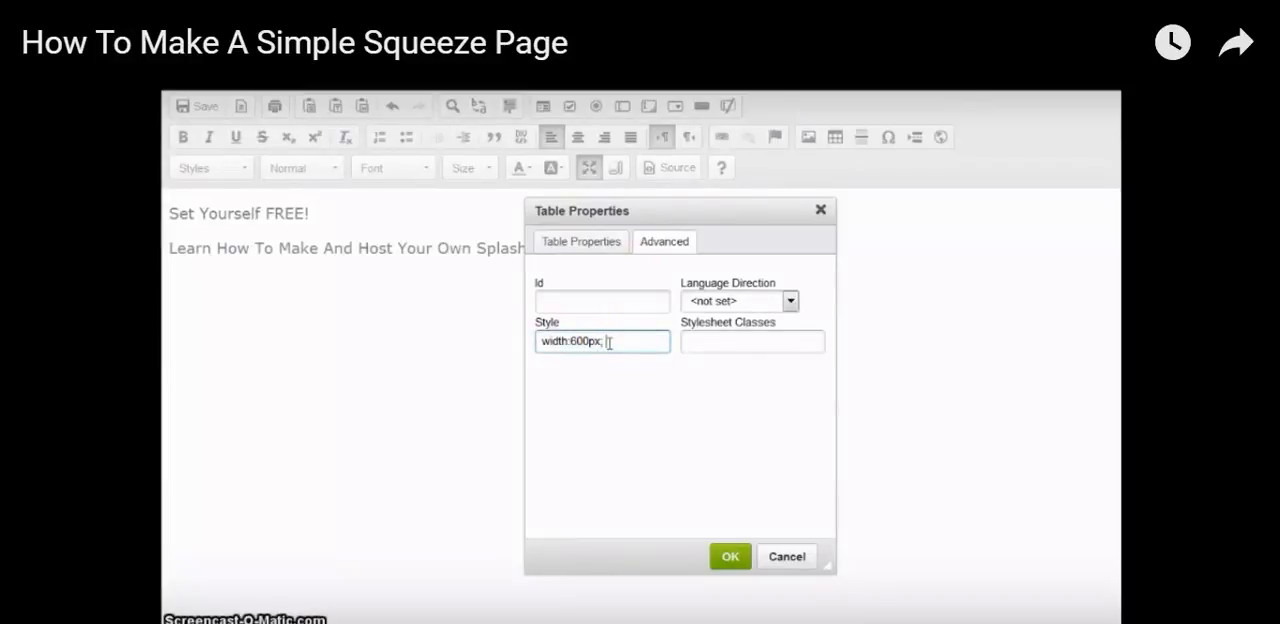
{"action": "type", "text": "background"}
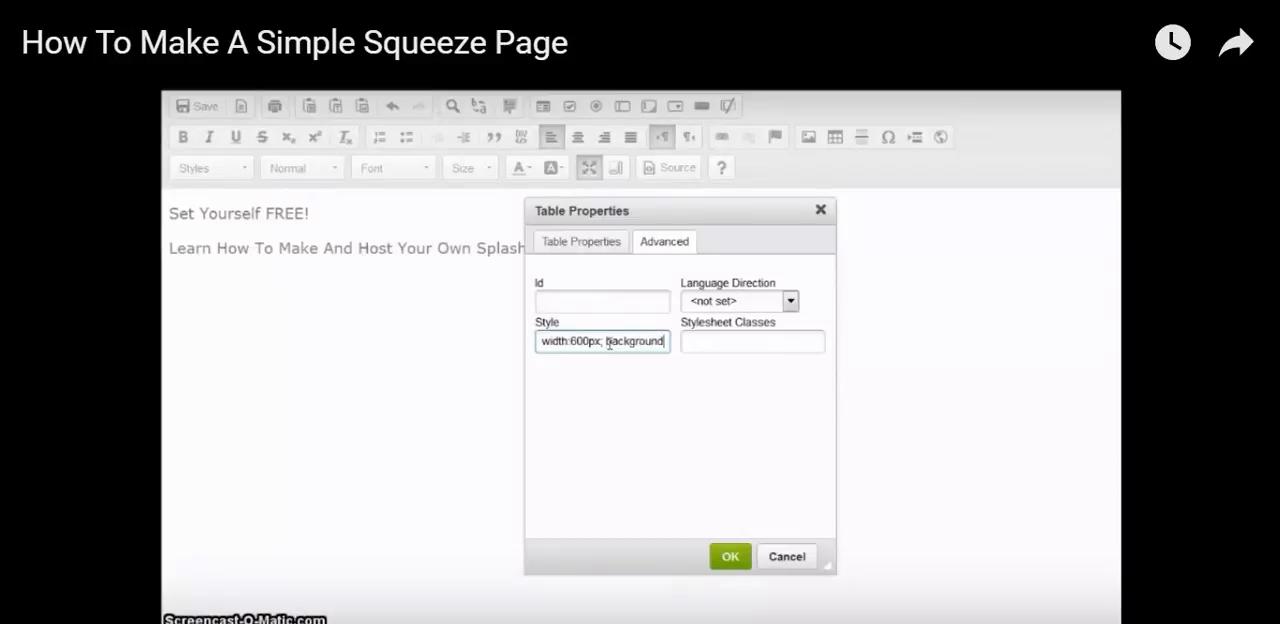
{"action": "key", "text": "BackSpace"}
{"action": "key", "text": "BackSpace"}
{"action": "key", "text": "BackSpace"}
{"action": "key", "text": "BackSpace"}
{"action": "key", "text": "BackSpace"}
{"action": "key", "text": "BackSpace"}
{"action": "key", "text": "BackSpace"}
{"action": "key", "text": "BackSpace"}
{"action": "key", "text": "BackSpace"}
{"action": "key", "text": "BackSpace"}
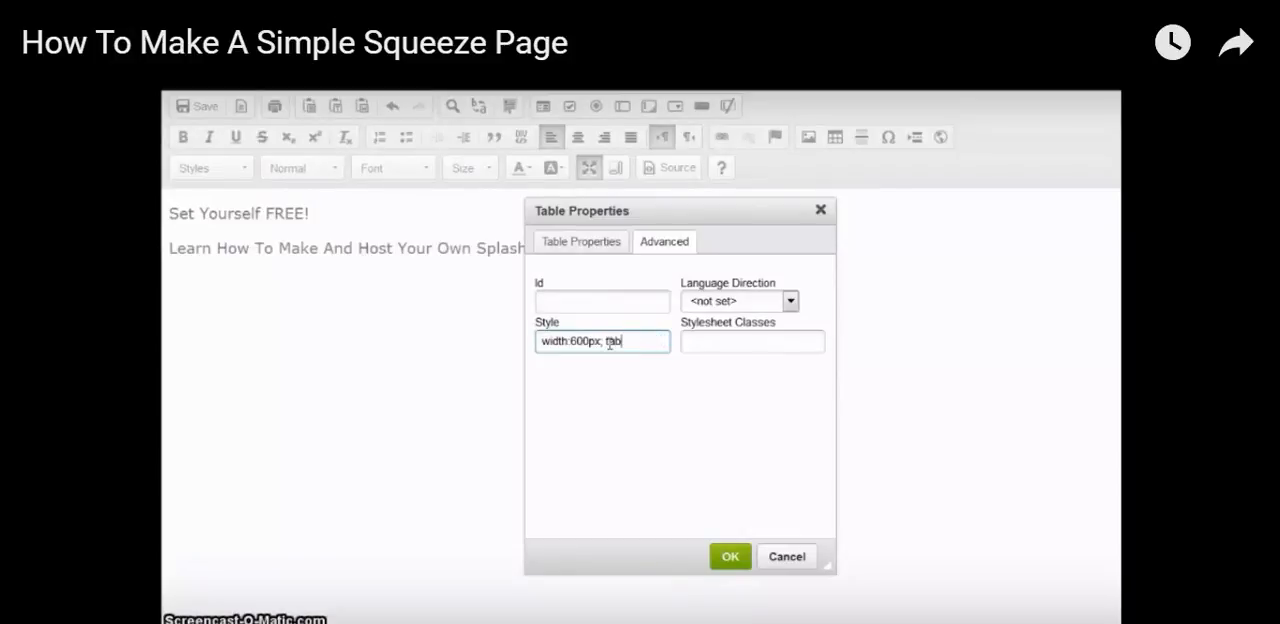
{"action": "type", "text": "table-backg"}
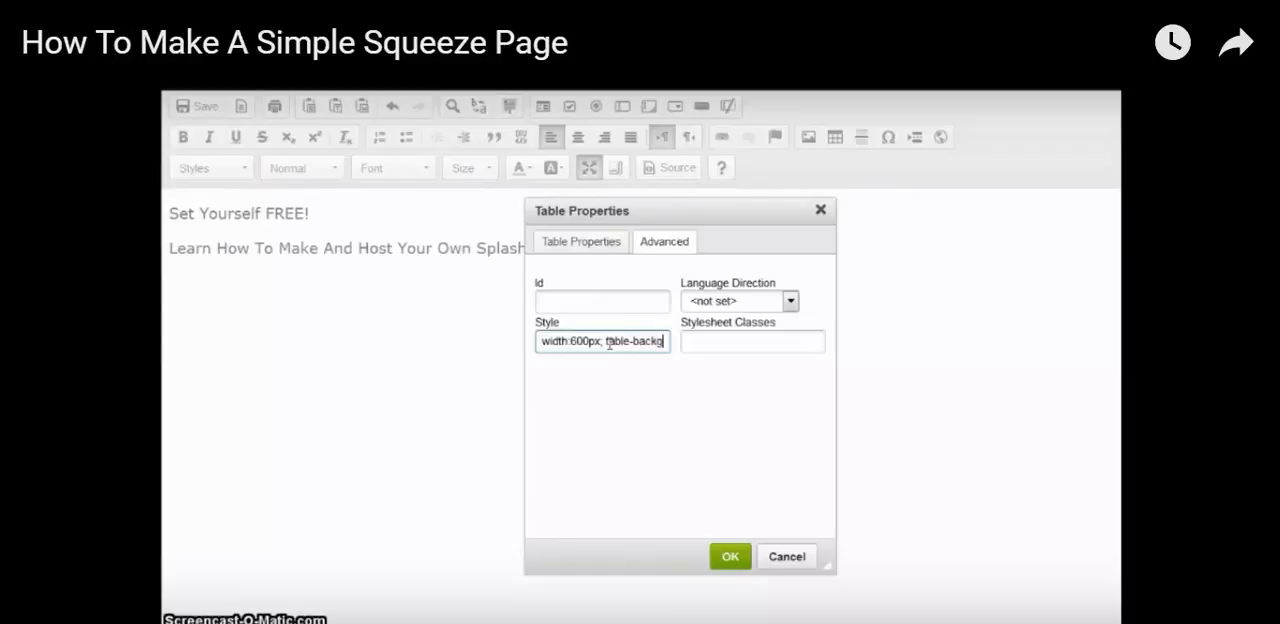
{"action": "type", "text": "round:white"}
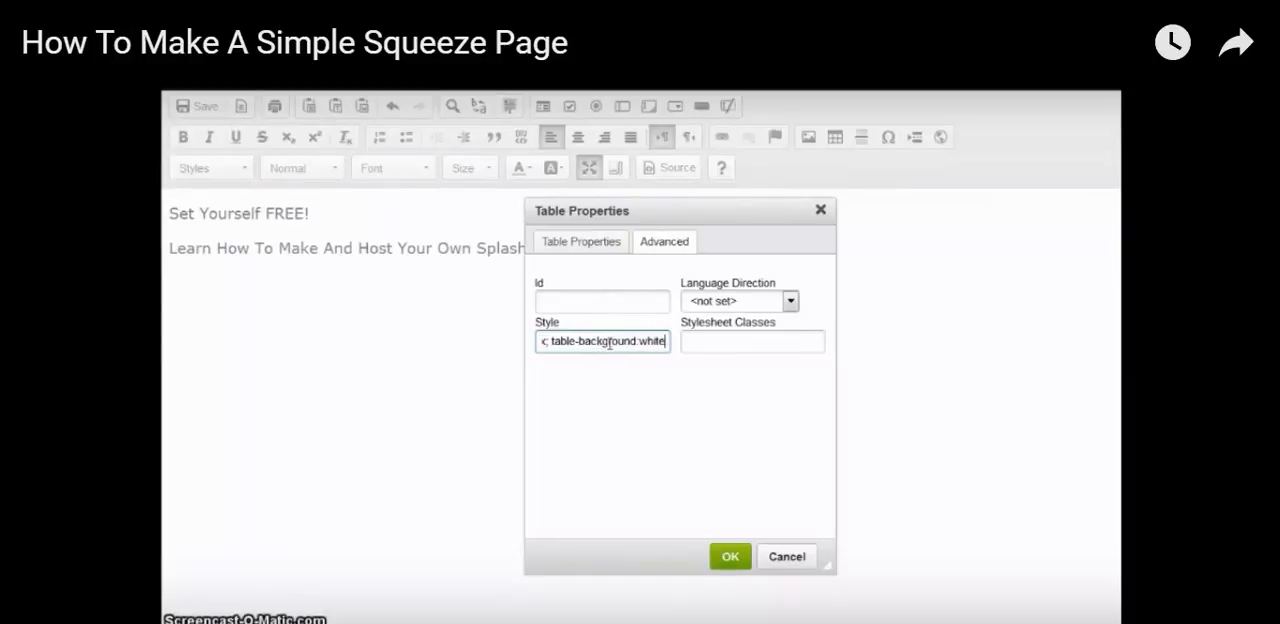
{"action": "type", "text": ";"}
{"action": "left_click", "coordinate": [730, 555]}
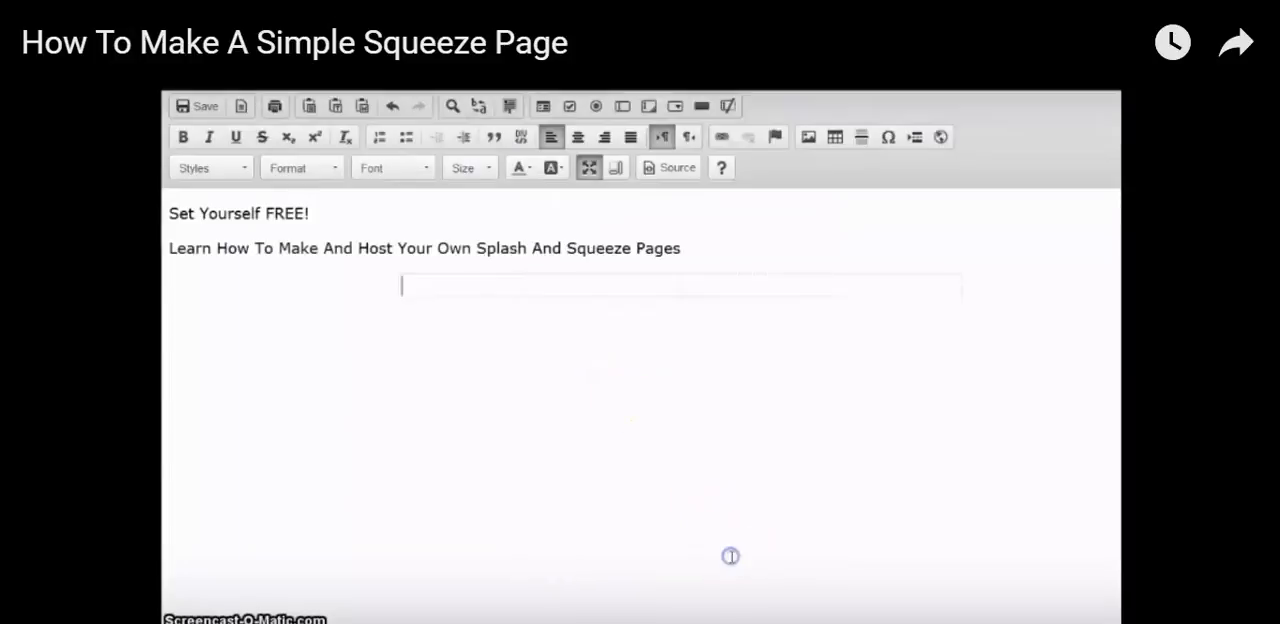
Start inserting an image in the table's first cell and review its link and upload options
{"action": "left_click", "coordinate": [497, 287]}
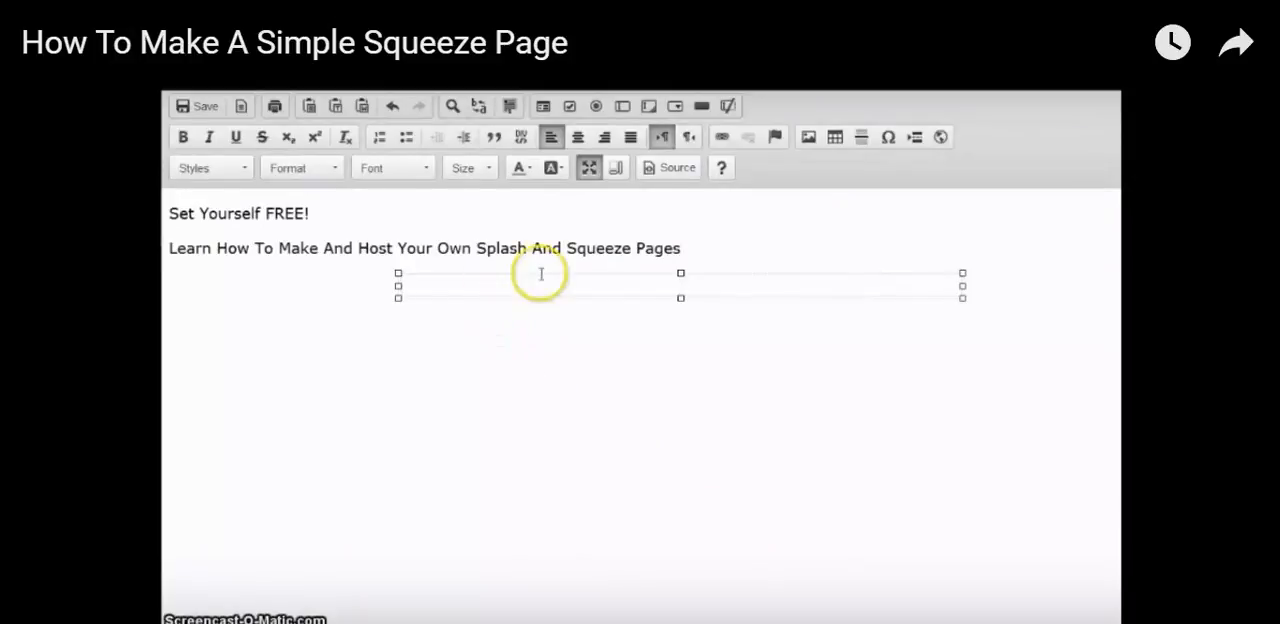
{"action": "left_click", "coordinate": [809, 137]}
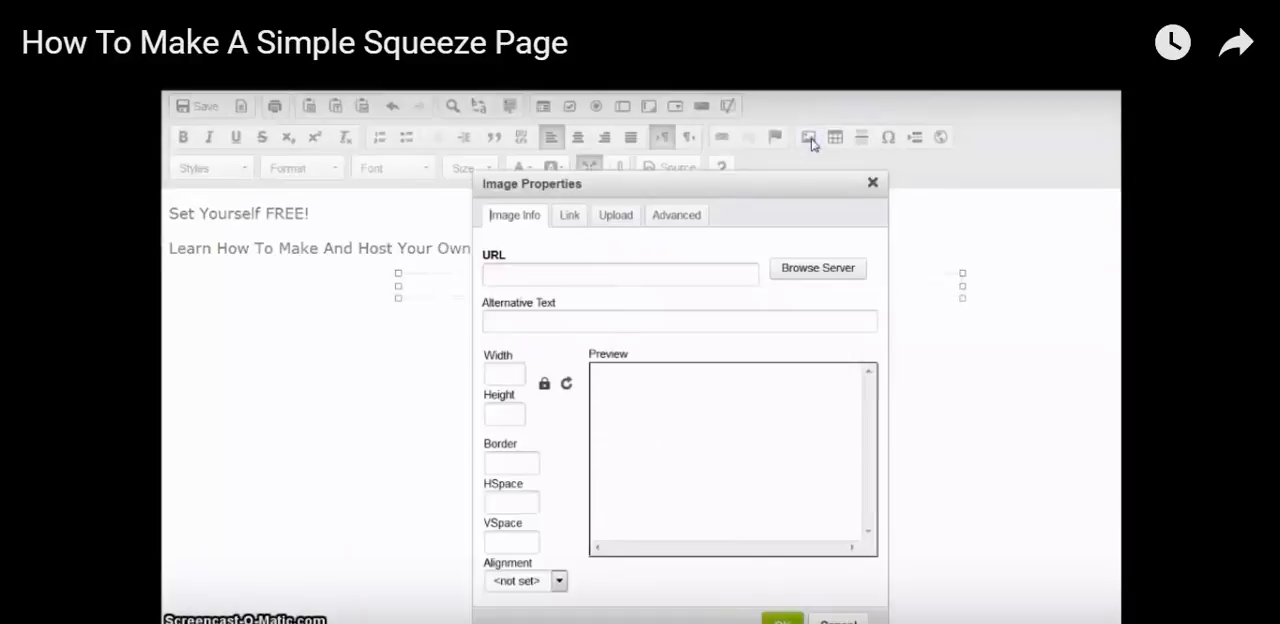
{"action": "left_click", "coordinate": [577, 277]}
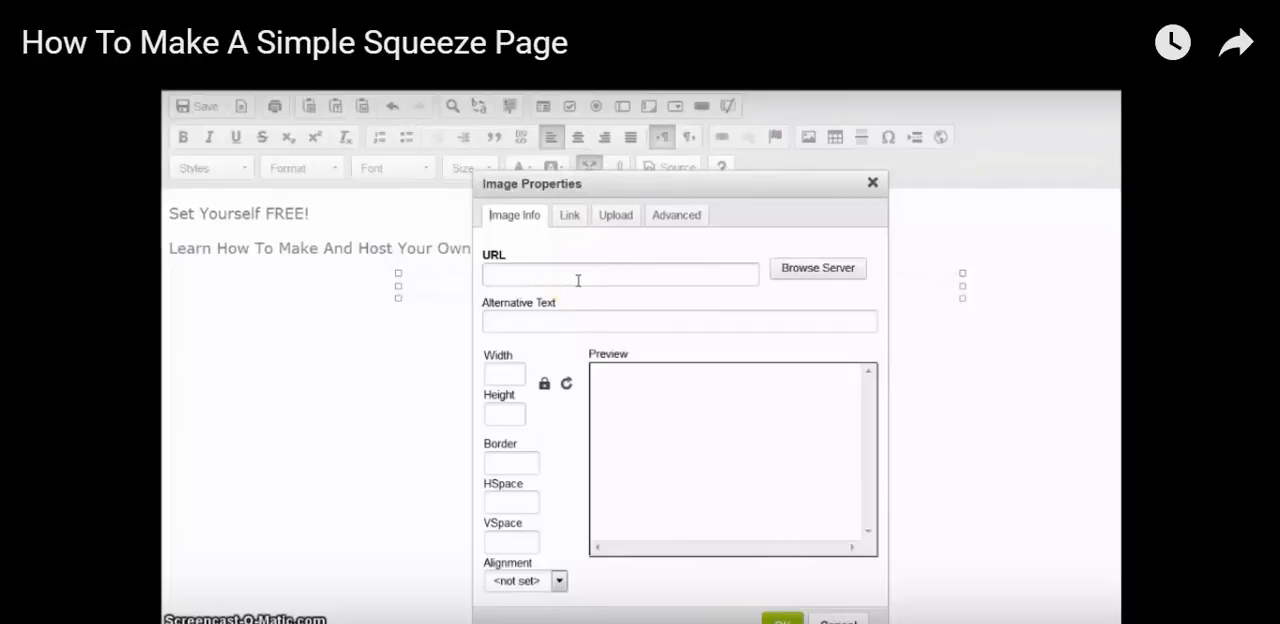
{"action": "left_click", "coordinate": [569, 219]}
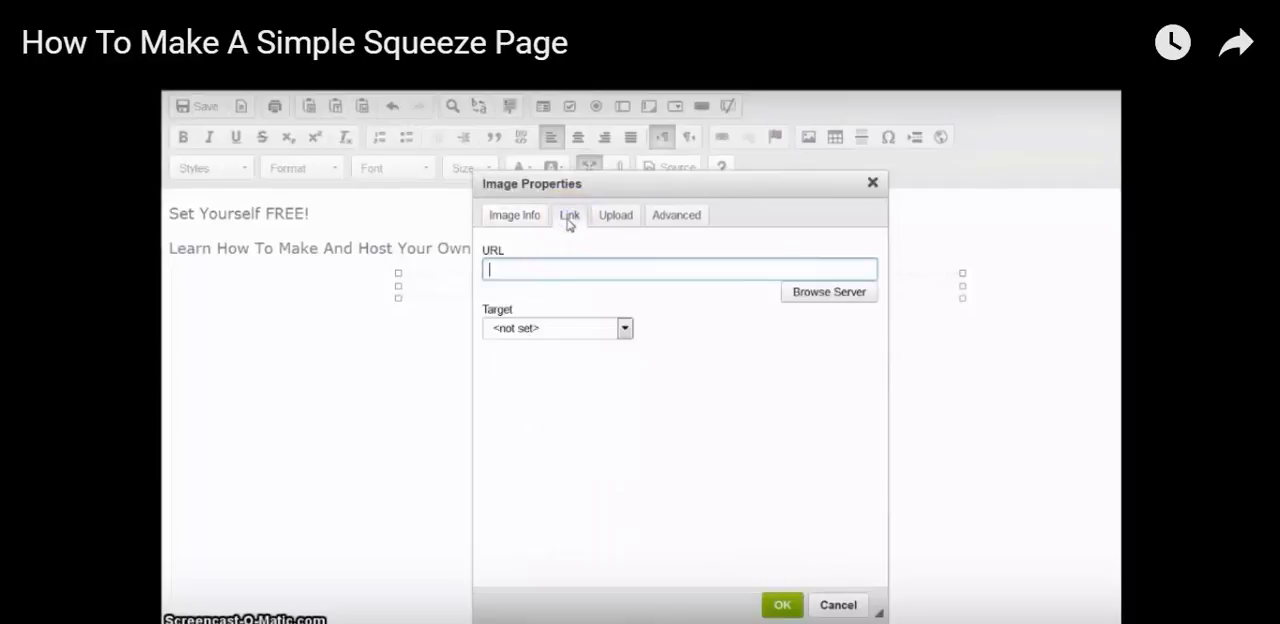
{"action": "left_click", "coordinate": [551, 268]}
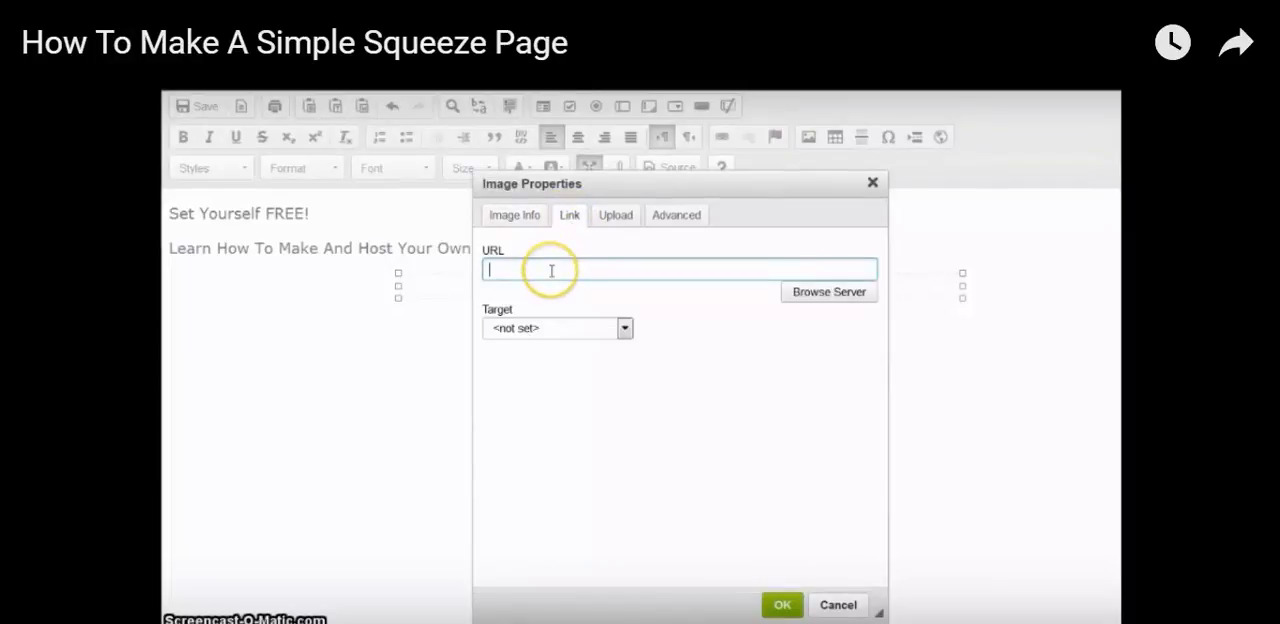
{"action": "left_click", "coordinate": [616, 222]}
{"action": "left_click", "coordinate": [527, 262]}
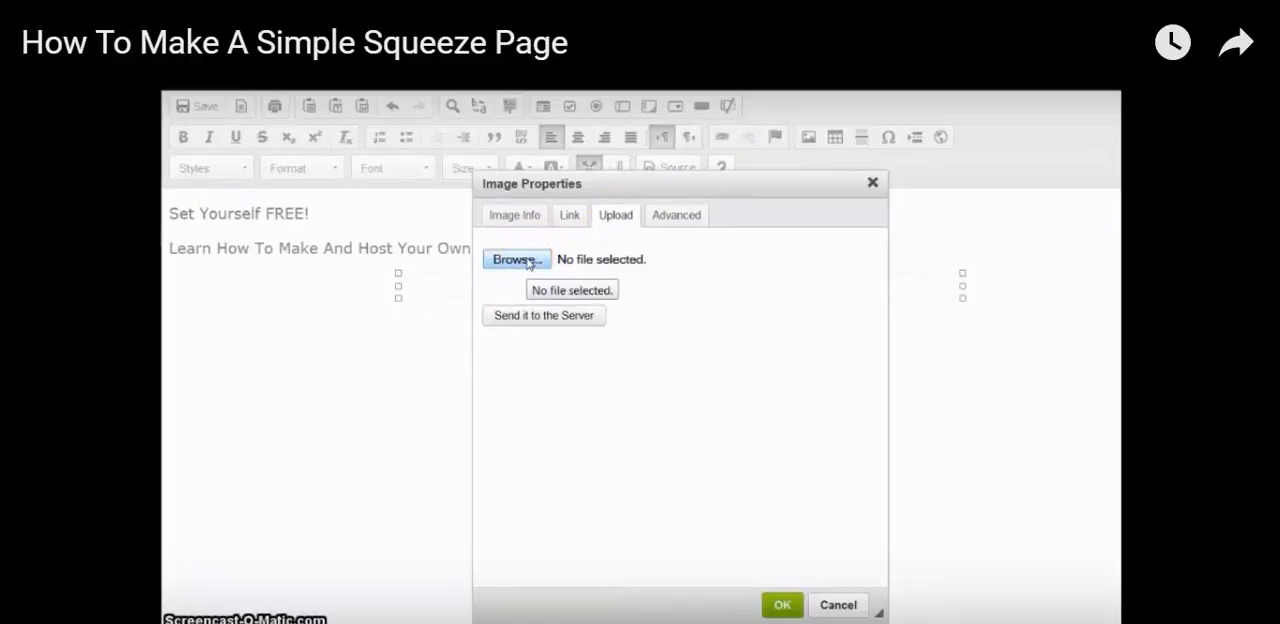
{"action": "left_click", "coordinate": [514, 218]}
{"action": "left_click", "coordinate": [497, 184]}
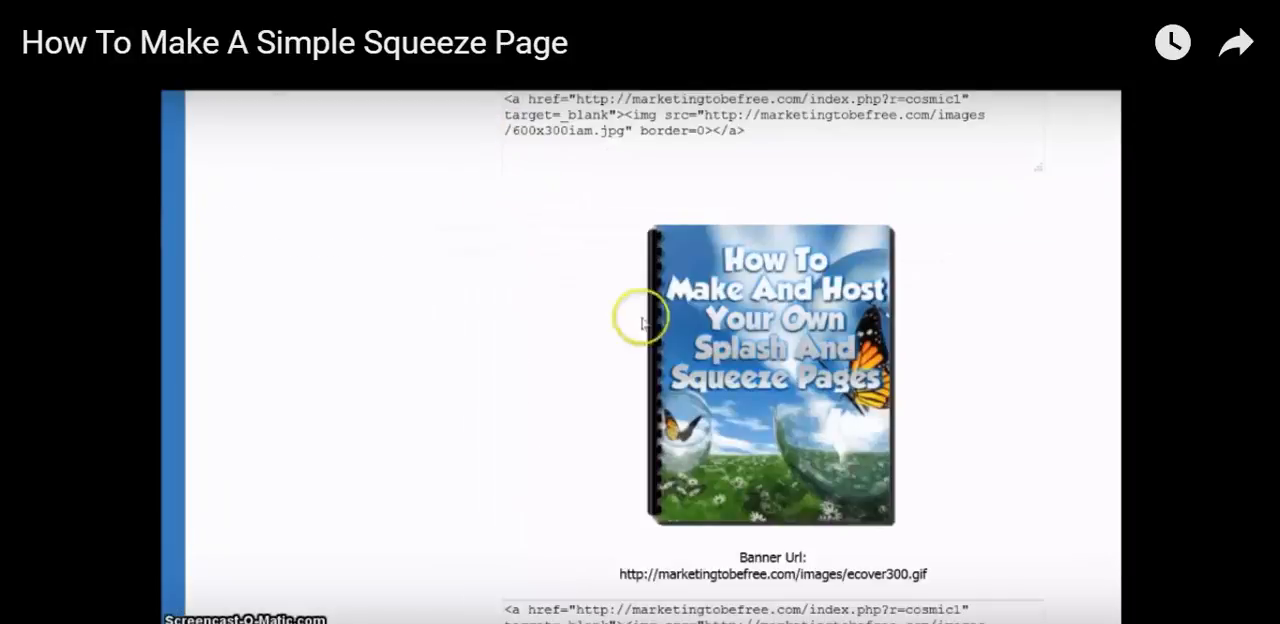
{"action": "right_click", "coordinate": [754, 366]}
{"action": "left_click", "coordinate": [816, 415]}
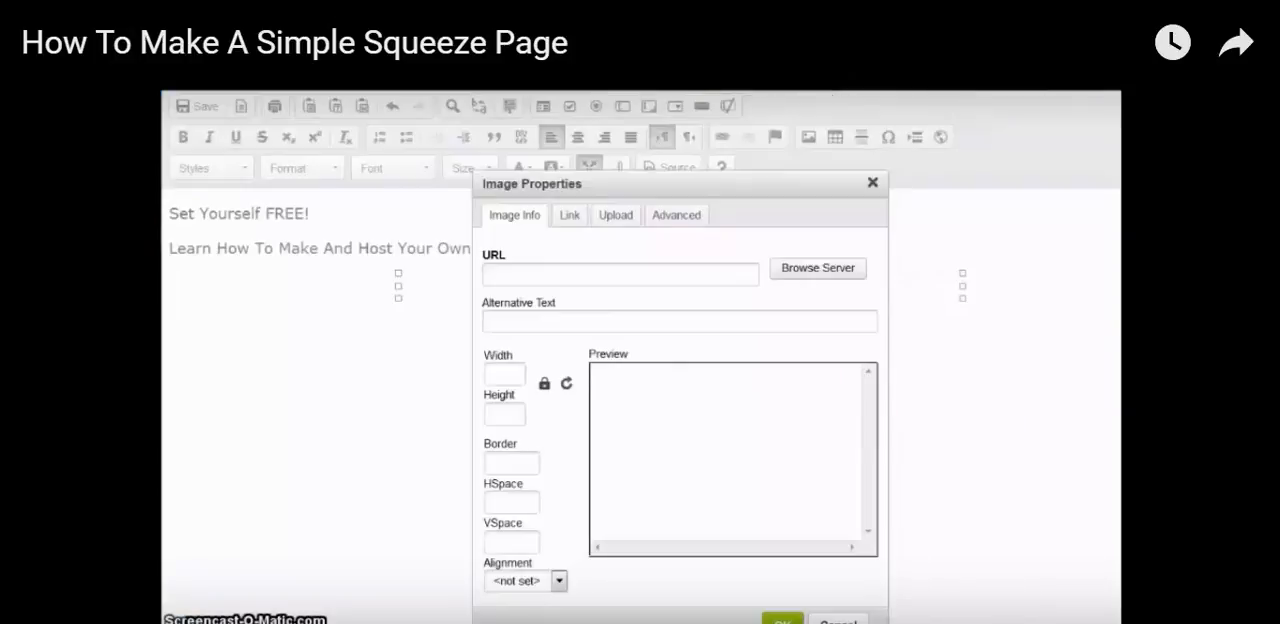
{"action": "left_click", "coordinate": [526, 272]}
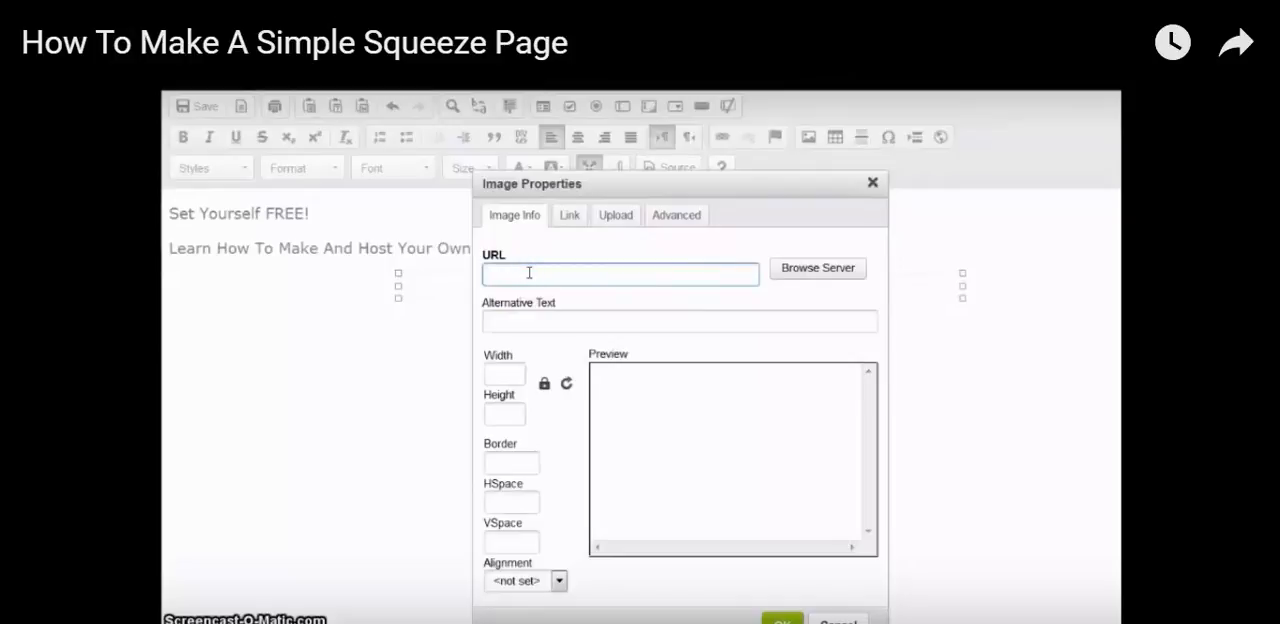
{"action": "key", "text": "ctrl+v"}
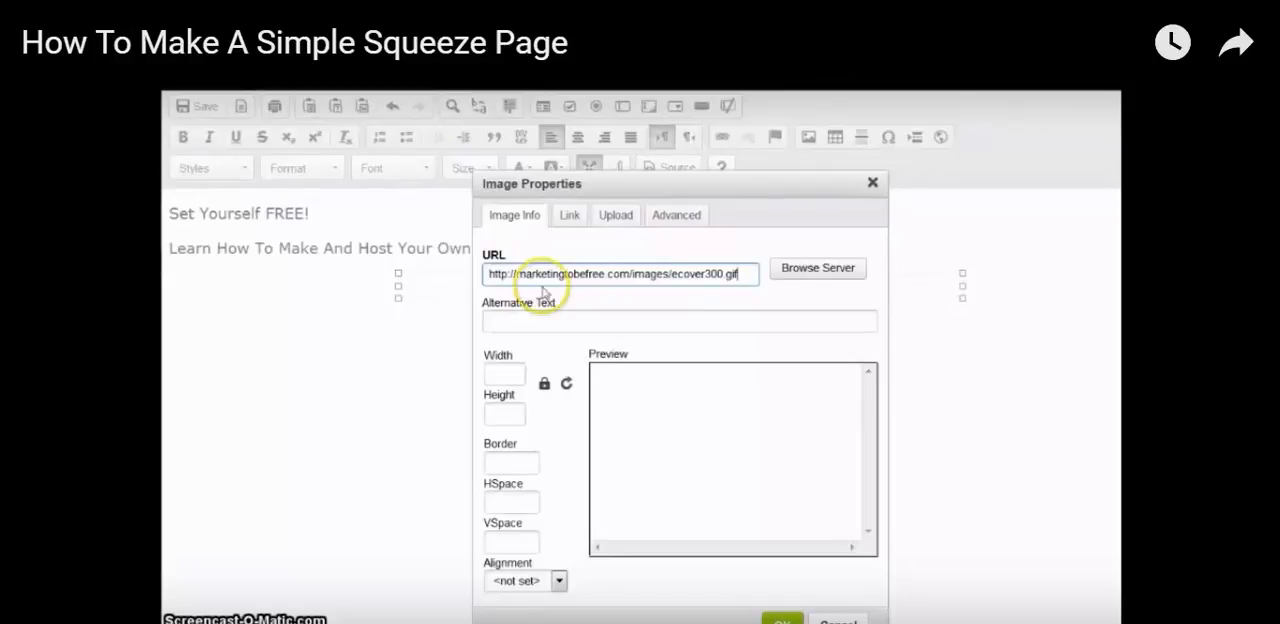
Give the image the alternative text "ecover of How To Make", check the link target choices without setting one, and insert the image
{"action": "left_click", "coordinate": [559, 325]}
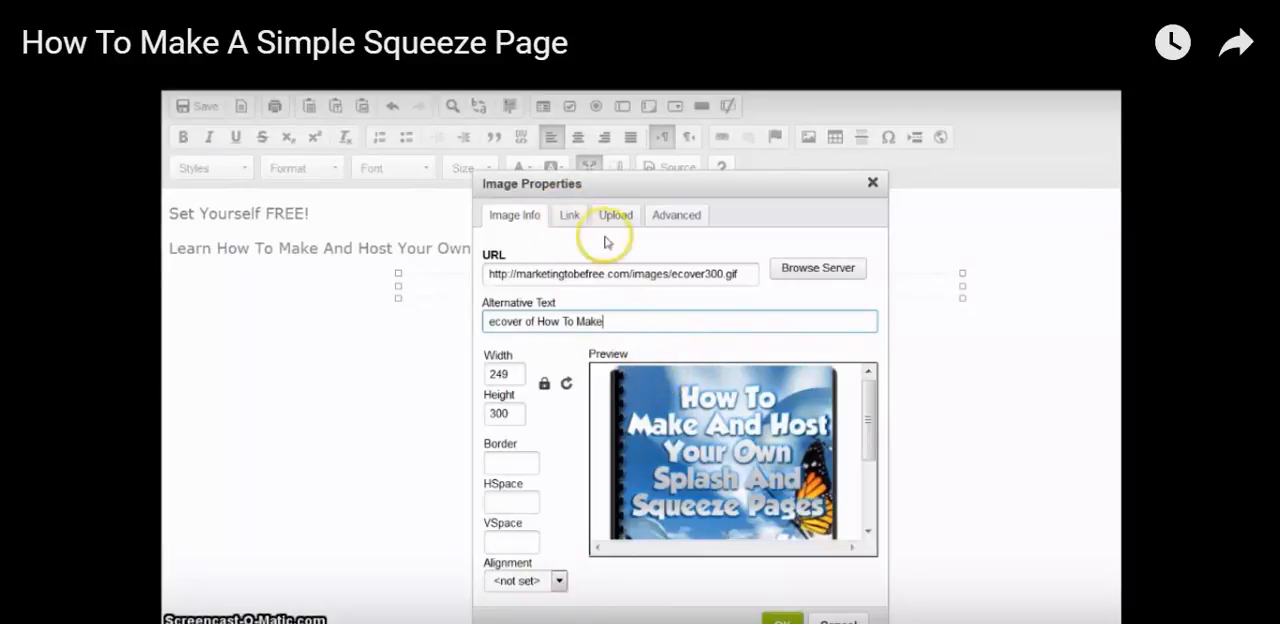
{"action": "left_click", "coordinate": [569, 216]}
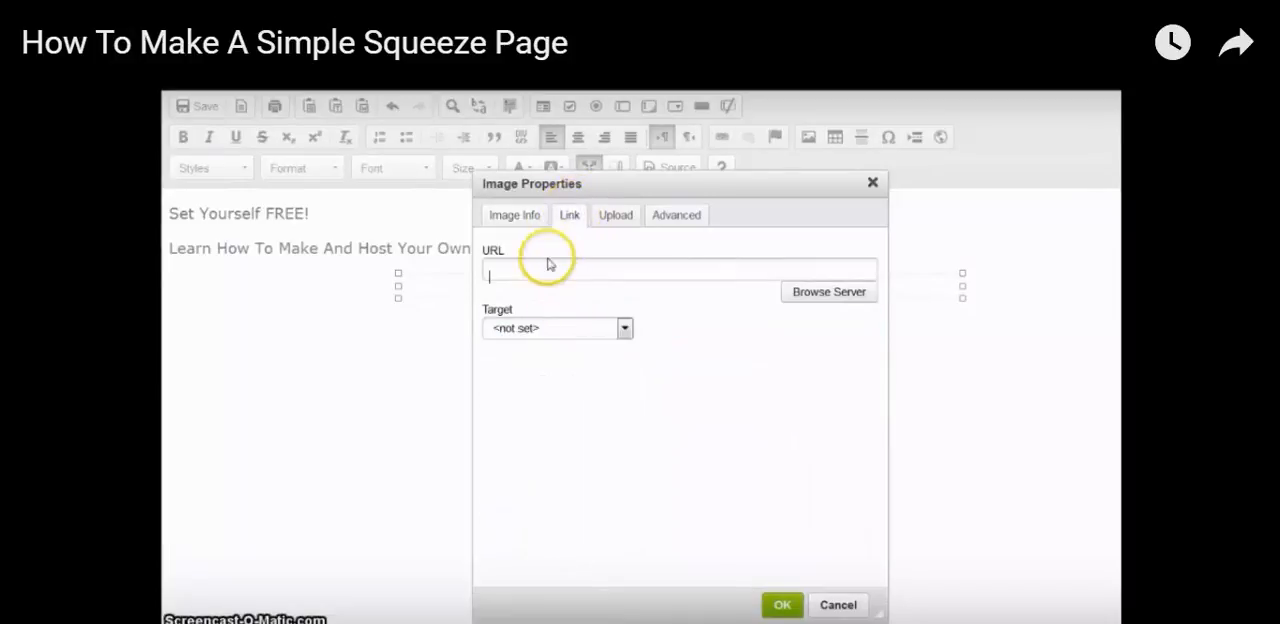
{"action": "left_click", "coordinate": [625, 331]}
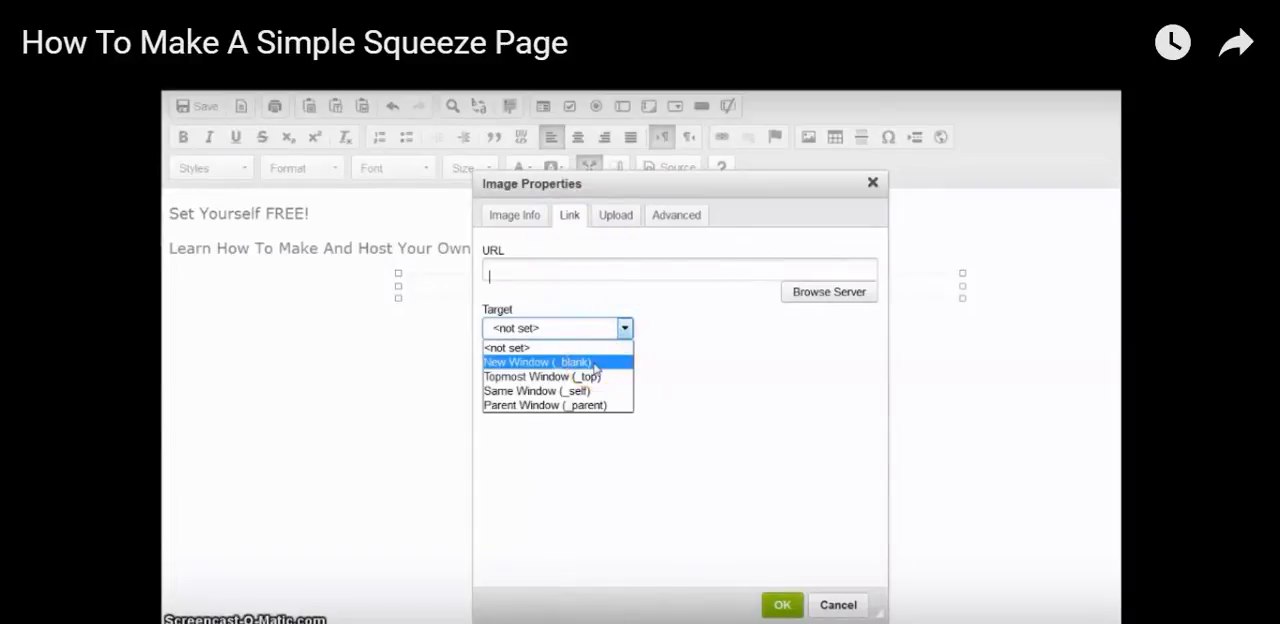
{"action": "left_click", "coordinate": [645, 327]}
{"action": "left_click", "coordinate": [512, 218]}
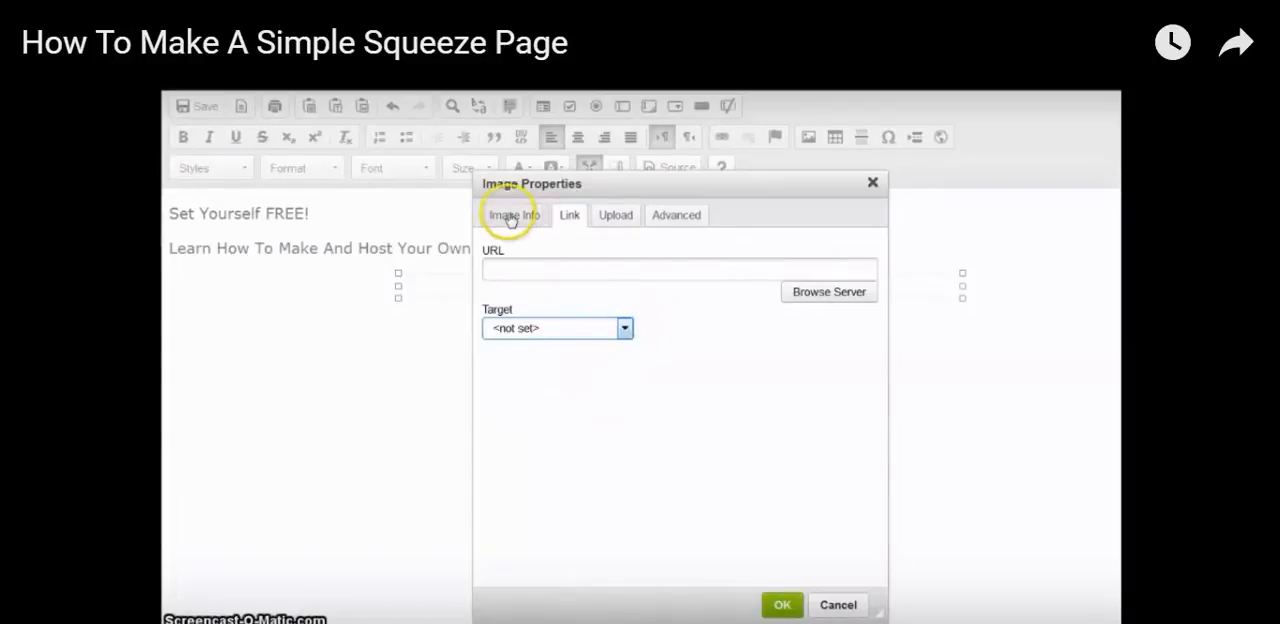
{"action": "left_click", "coordinate": [782, 604]}
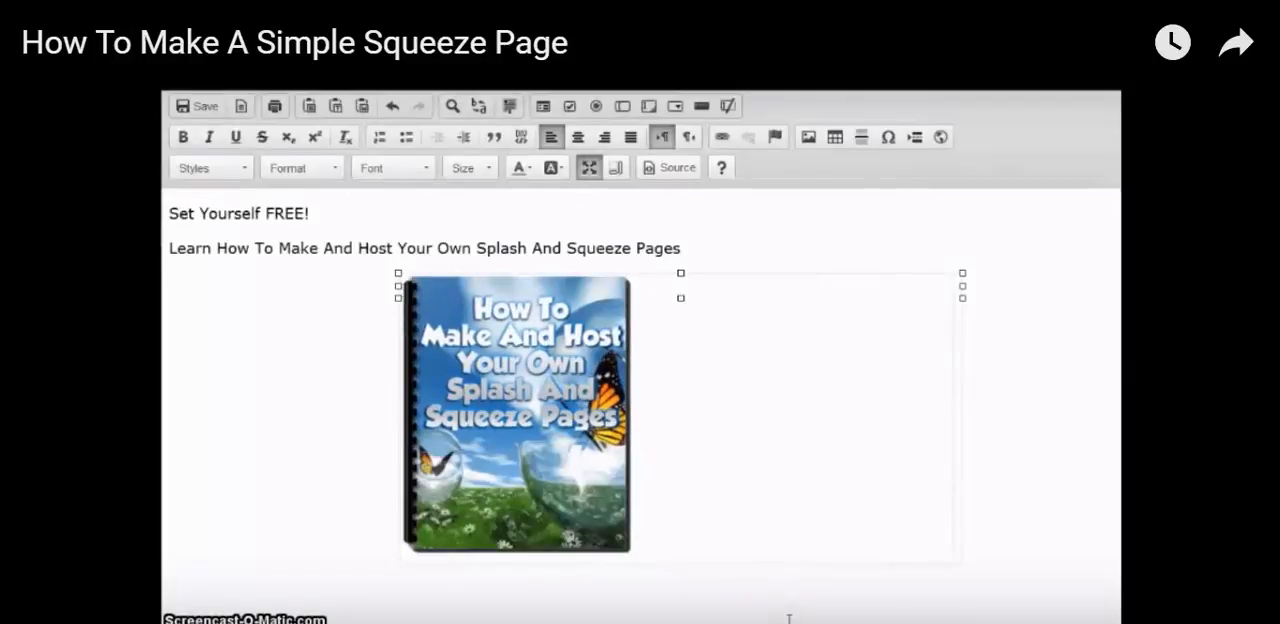
Enter the lines "Simple Instructions" and "Lots of Screenshots" in the table cell beside the e-cover image
{"action": "left_click", "coordinate": [514, 404]}
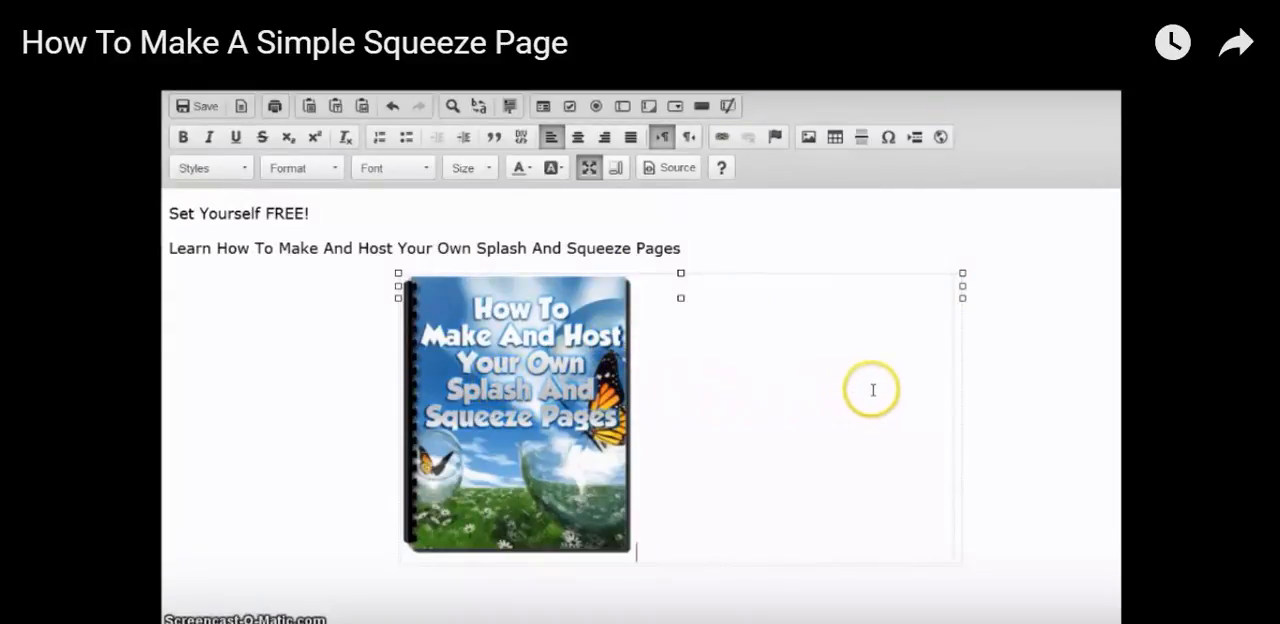
{"action": "left_click", "coordinate": [959, 380]}
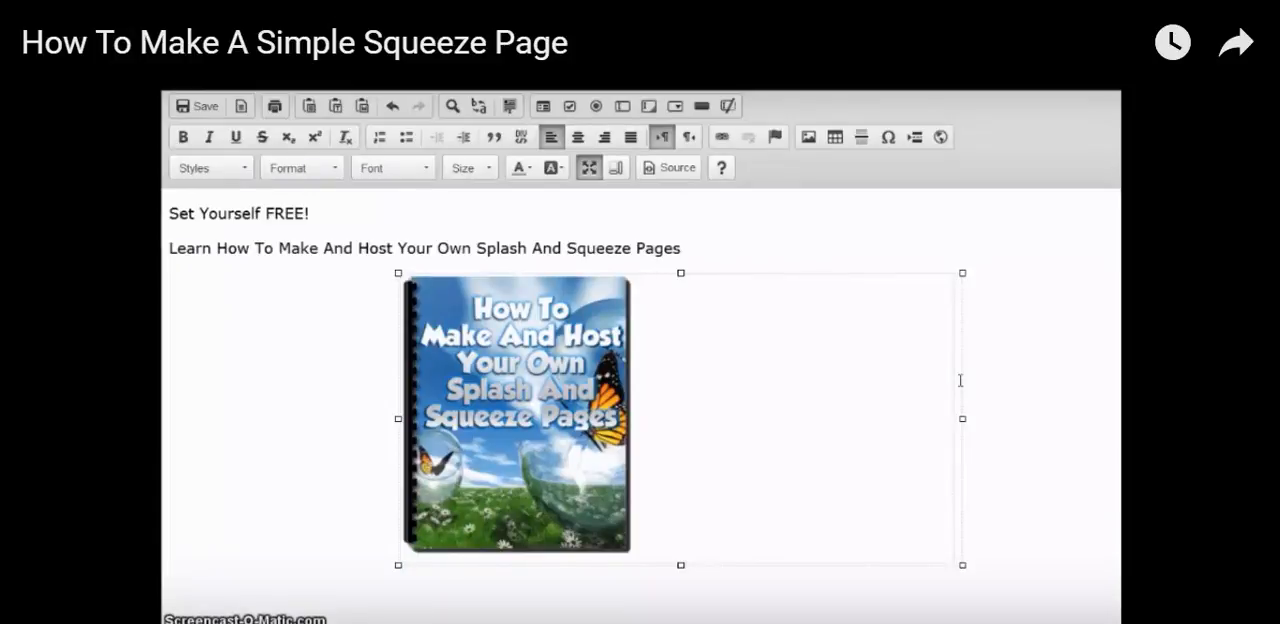
{"action": "type", "text": "Siimp"}
{"action": "key", "text": "BackSpace"}
{"action": "key", "text": "BackSpace"}
{"action": "key", "text": "BackSpace"}
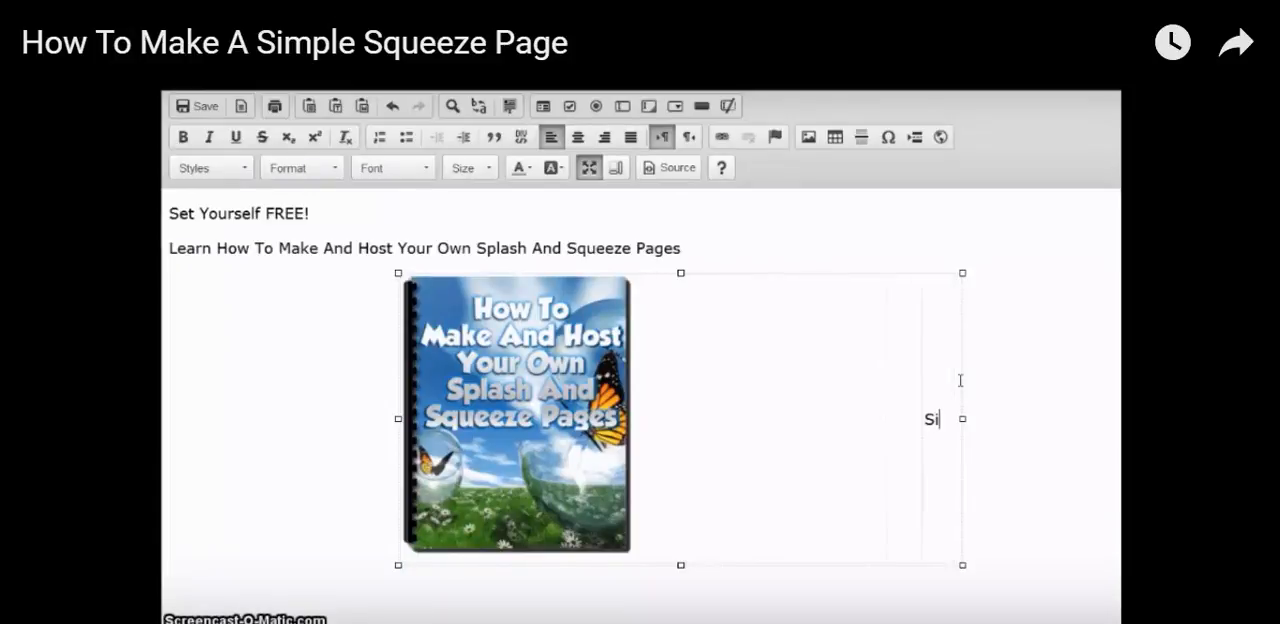
{"action": "type", "text": "mple Instructions"}
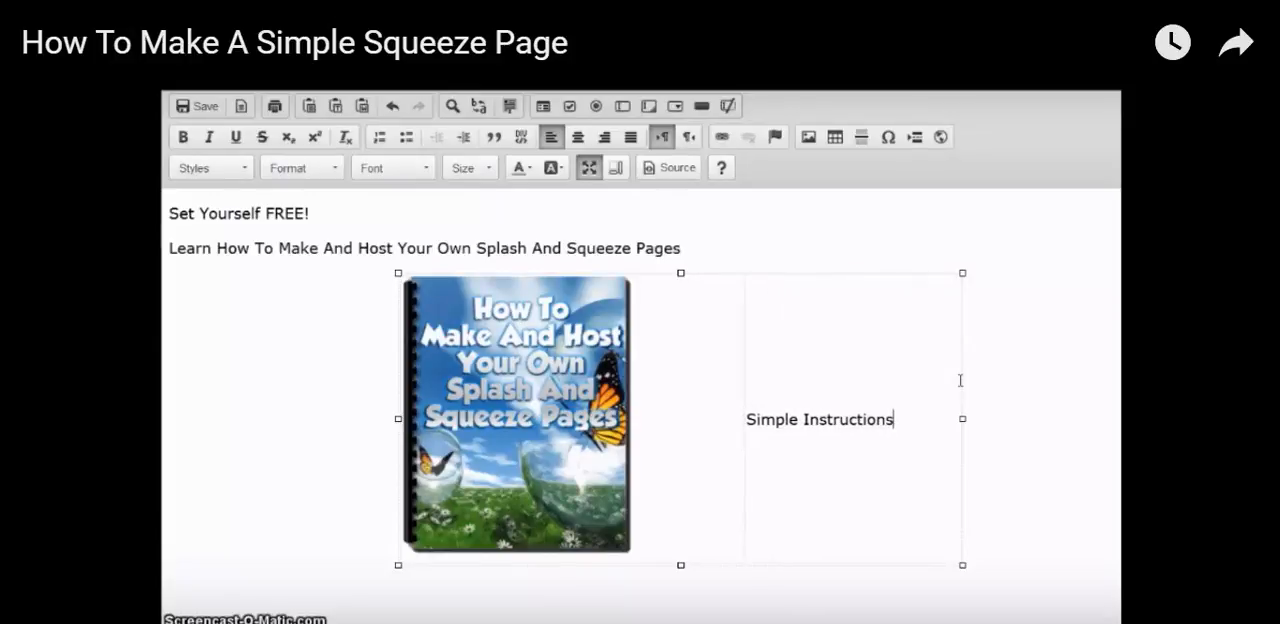
{"action": "key", "text": "Return"}
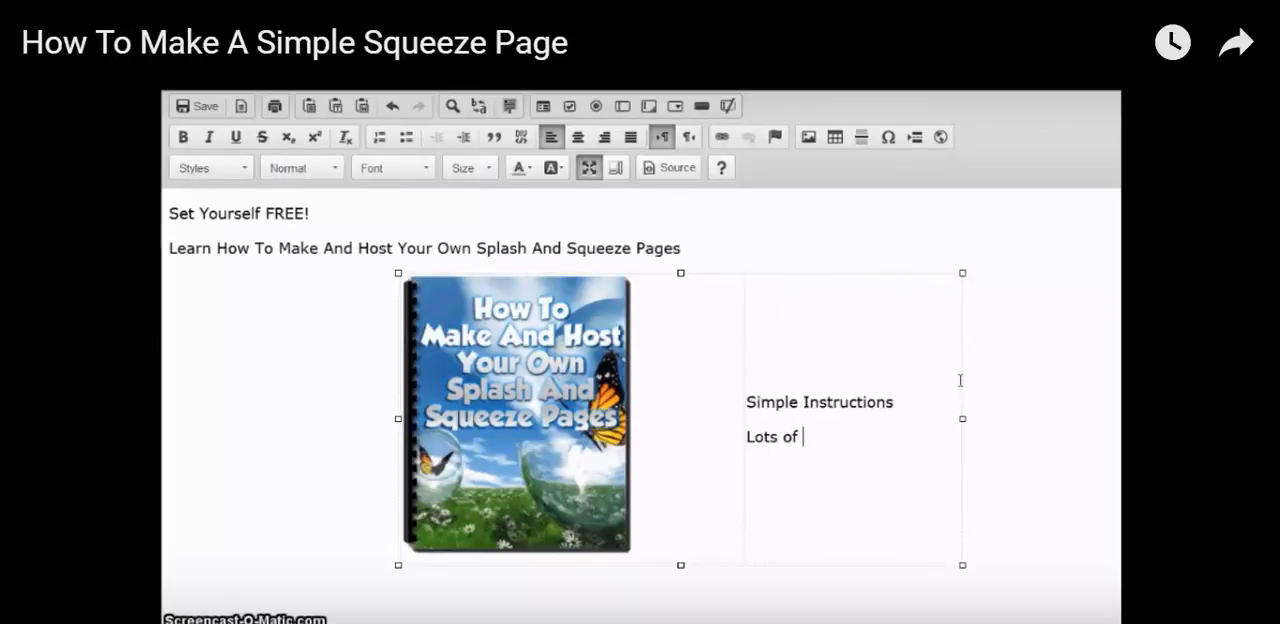
{"action": "type", "text": "Lots of Screenshot"}
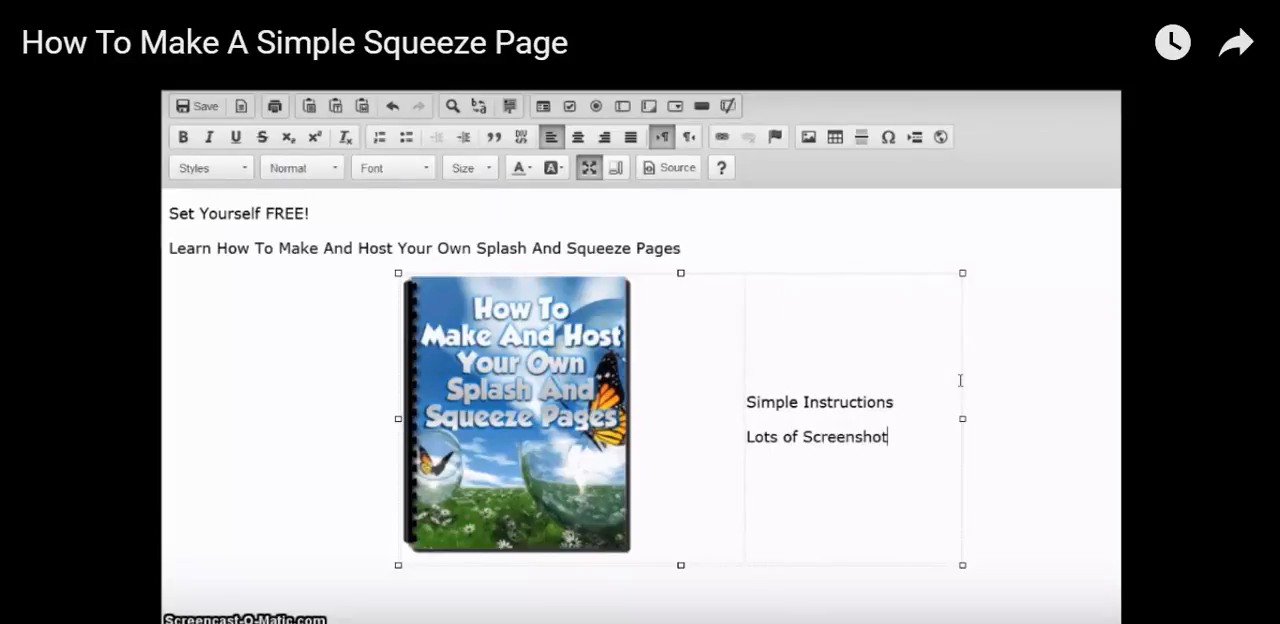
{"action": "type", "text": "s"}
{"action": "key", "text": "Return"}
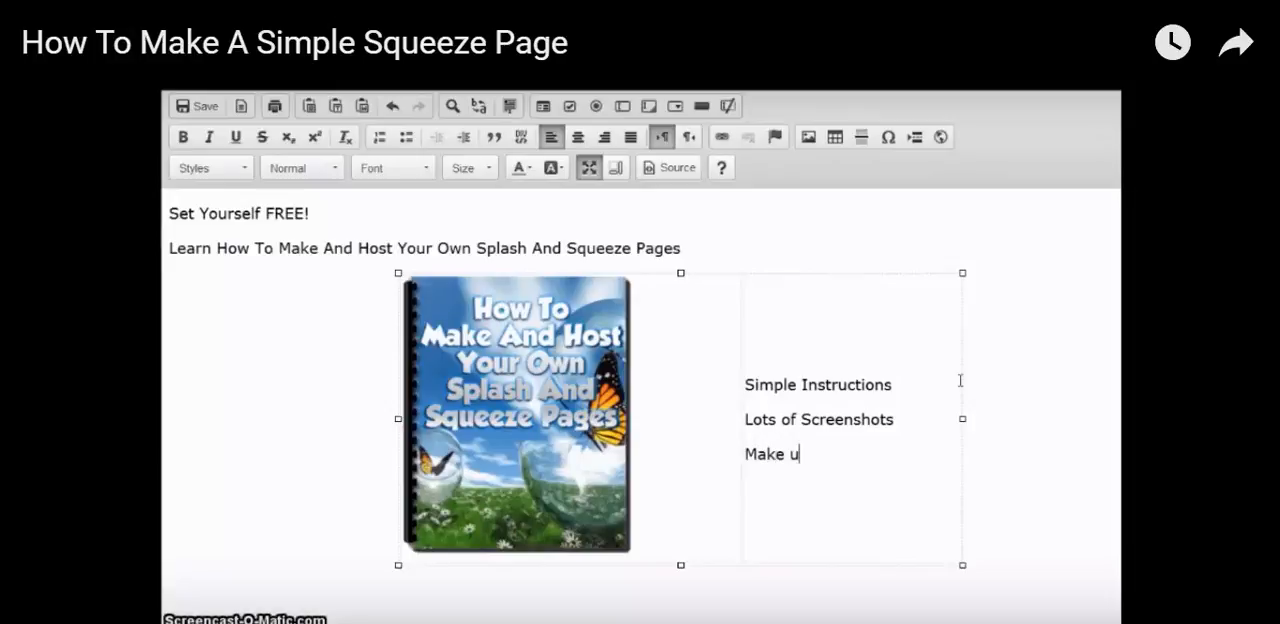
Add a third line reading "Make Your First Splash Or Squeeze Page Today!" in the same cell and begin a new line
{"action": "type", "text": "Make Your First "}
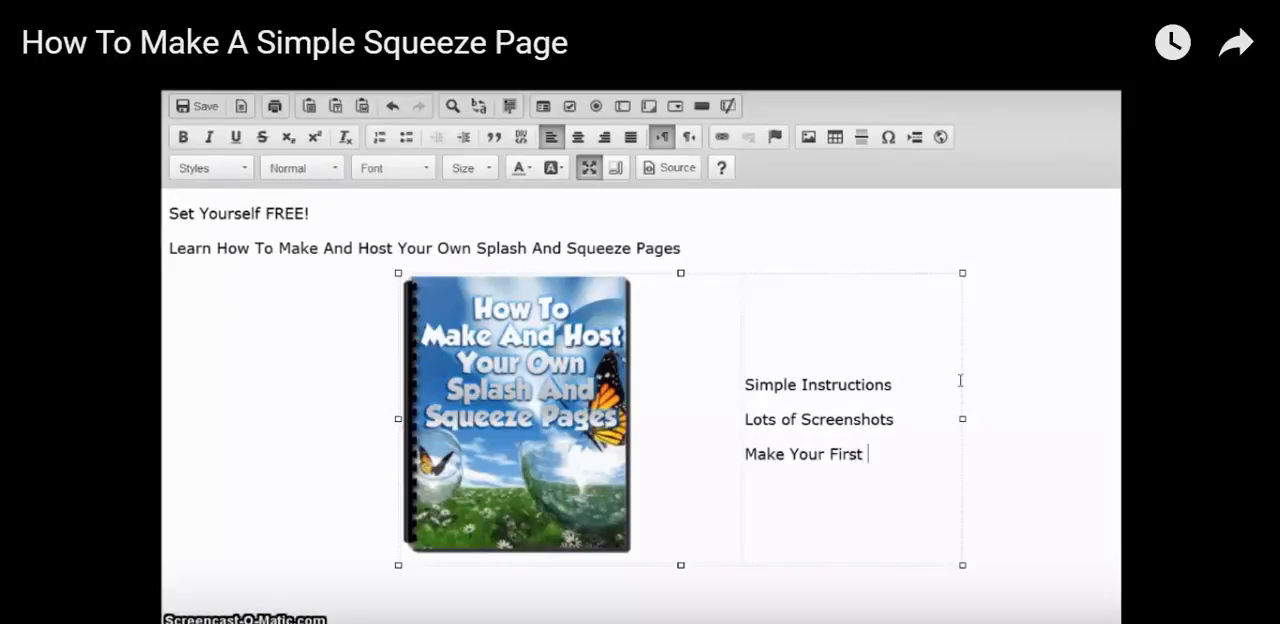
{"action": "type", "text": "Splash or"}
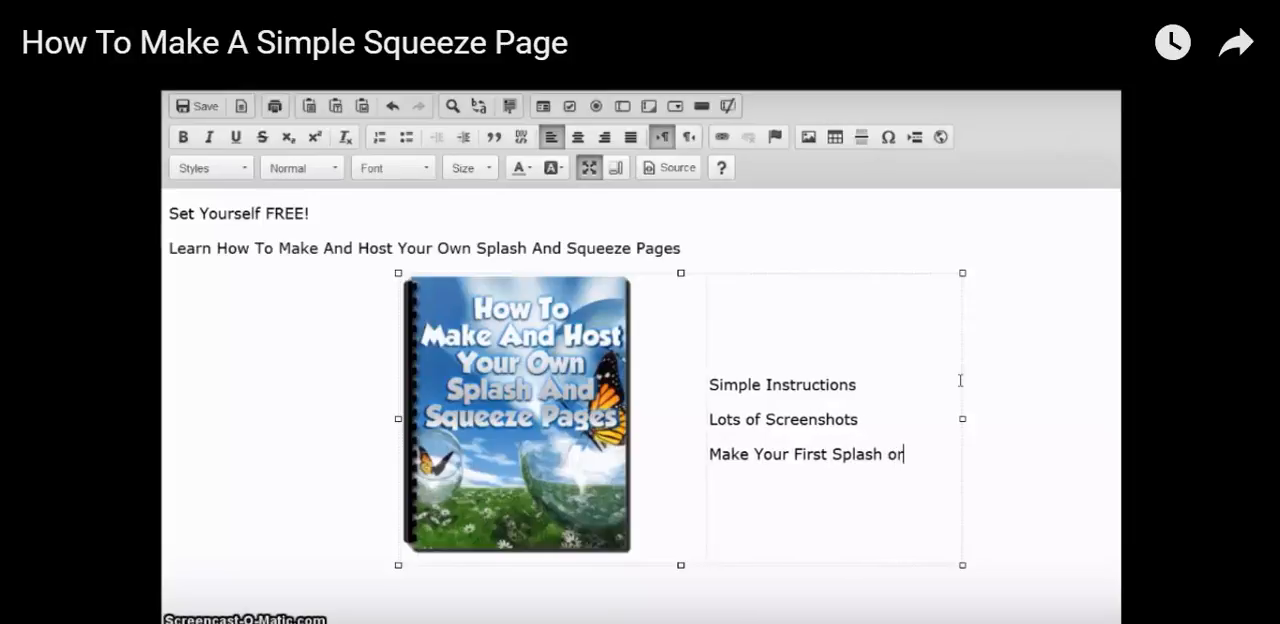
{"action": "key", "text": "BackSpace"}
{"action": "key", "text": "BackSpace"}
{"action": "type", "text": "O"}
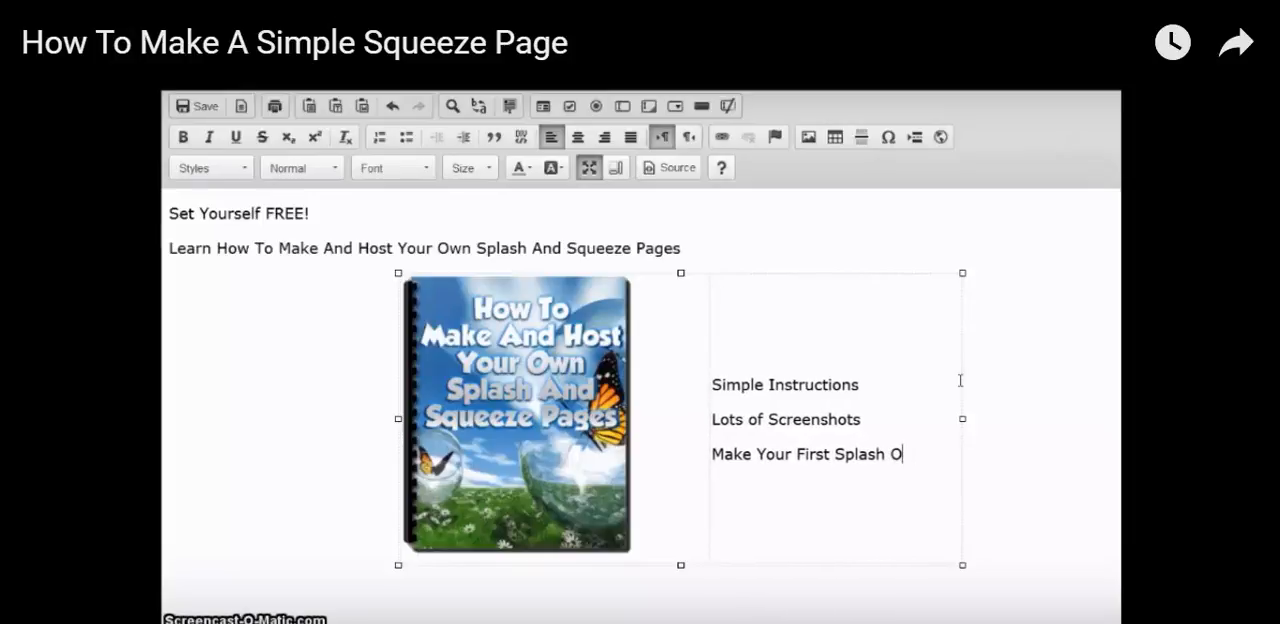
{"action": "type", "text": "r Squeez"}
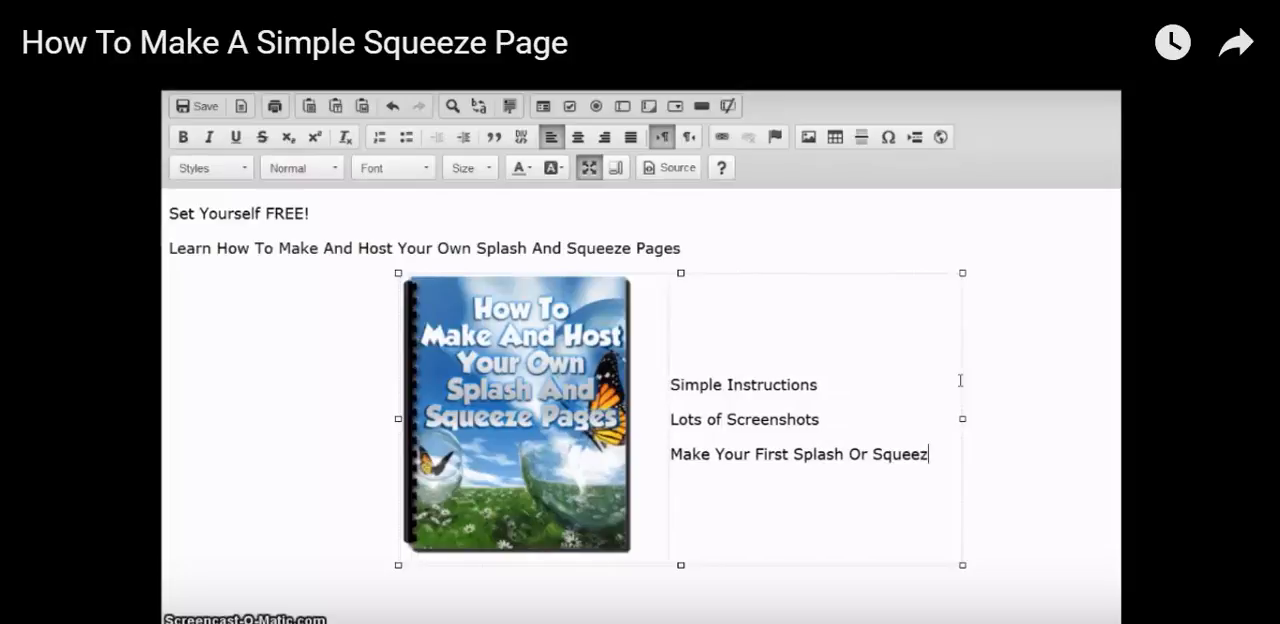
{"action": "type", "text": "e Page Toda"}
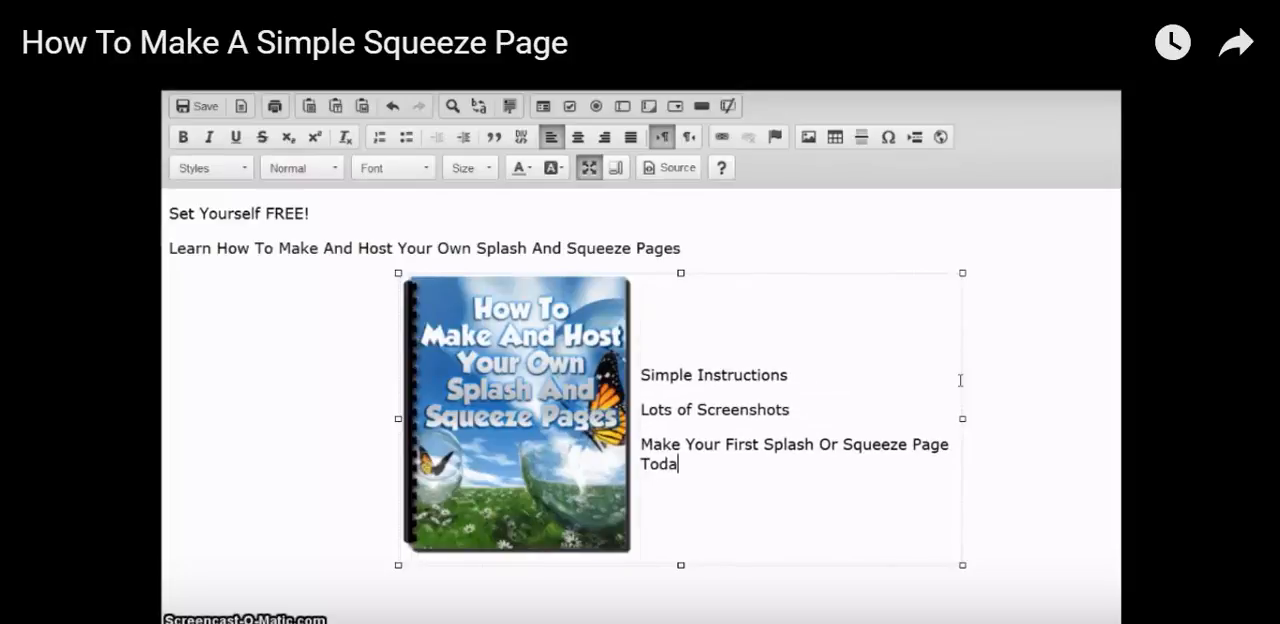
{"action": "type", "text": "y!"}
{"action": "key", "text": "Return"}
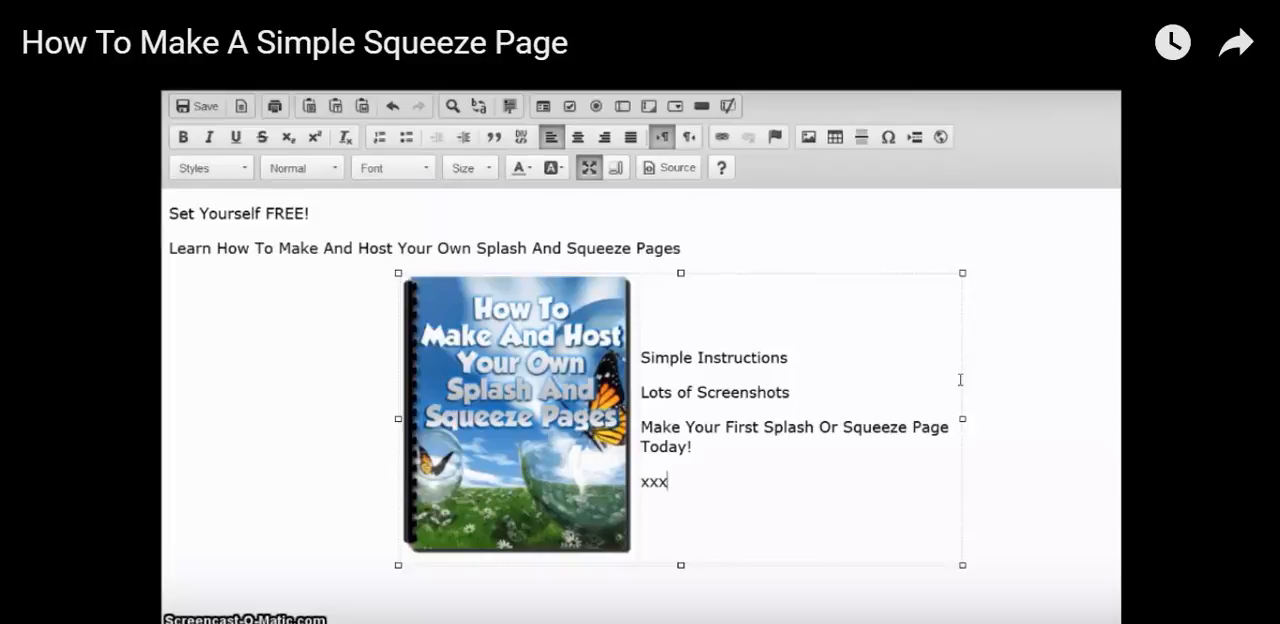
Show the squeeze page's HTML source code
{"action": "left_click", "coordinate": [789, 506]}
{"action": "left_click", "coordinate": [1009, 486]}
{"action": "left_click", "coordinate": [672, 170]}
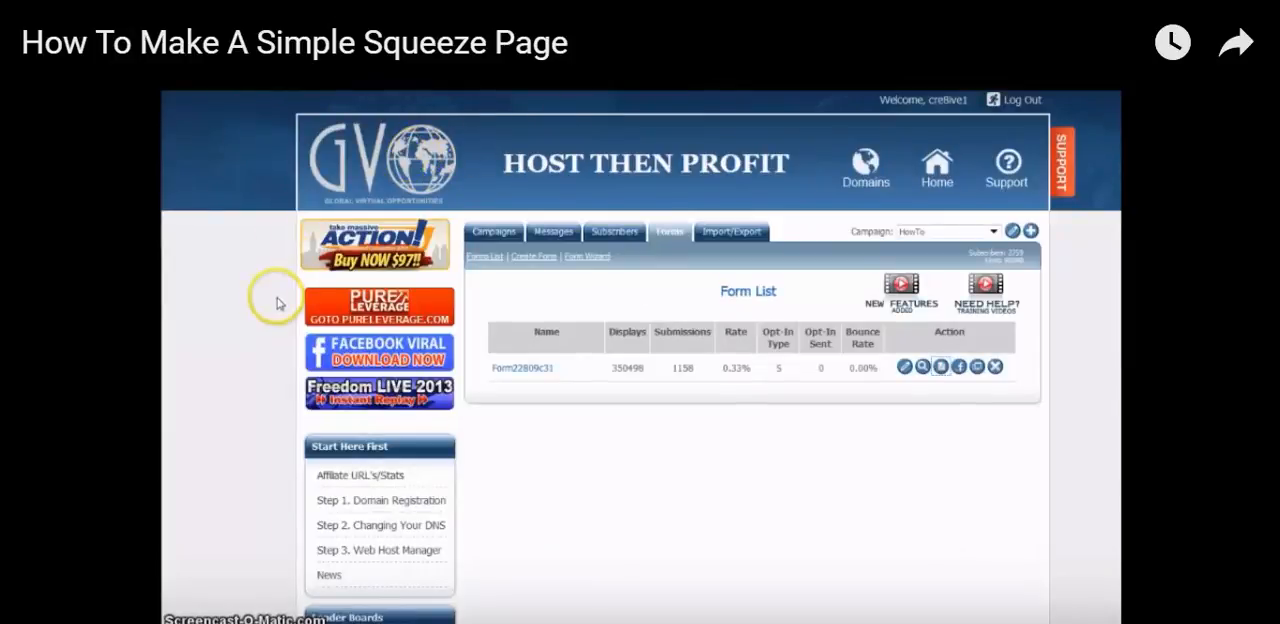
Switch to the GVO autoresponder, open the form list of the HowTo campaign, and copy all of its opt-in form's HTML code
{"action": "scroll", "coordinate": [278, 303], "scroll_direction": "down", "scroll_amount": 6}
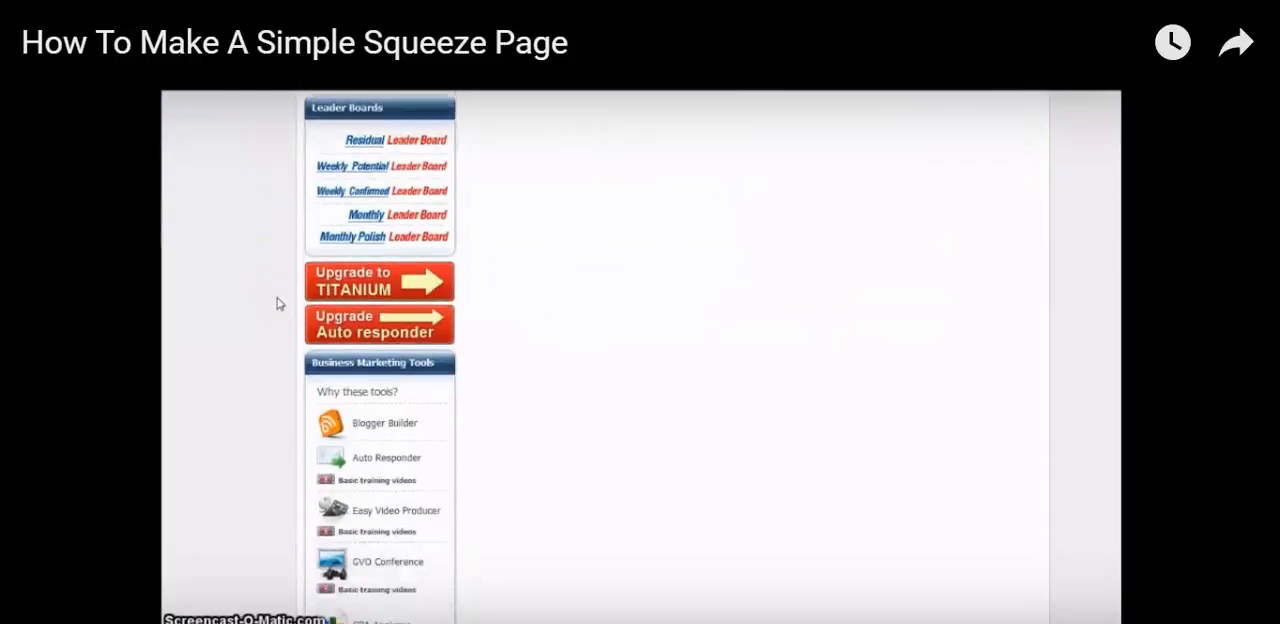
{"action": "left_click", "coordinate": [378, 306]}
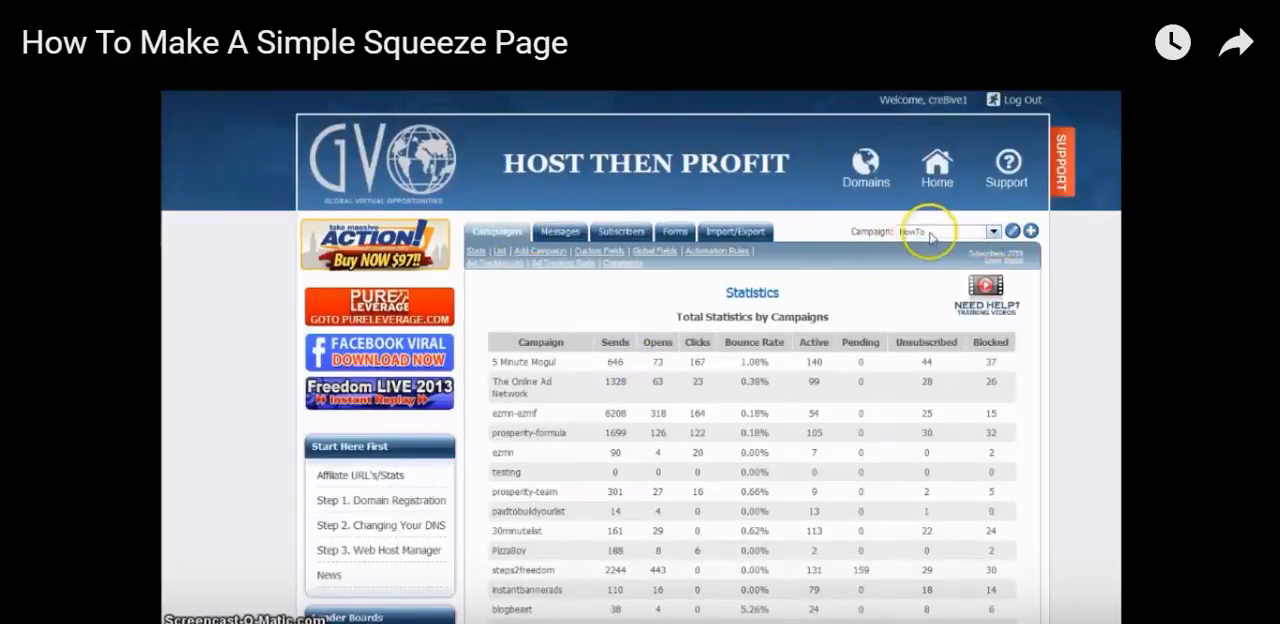
{"action": "left_click", "coordinate": [669, 234]}
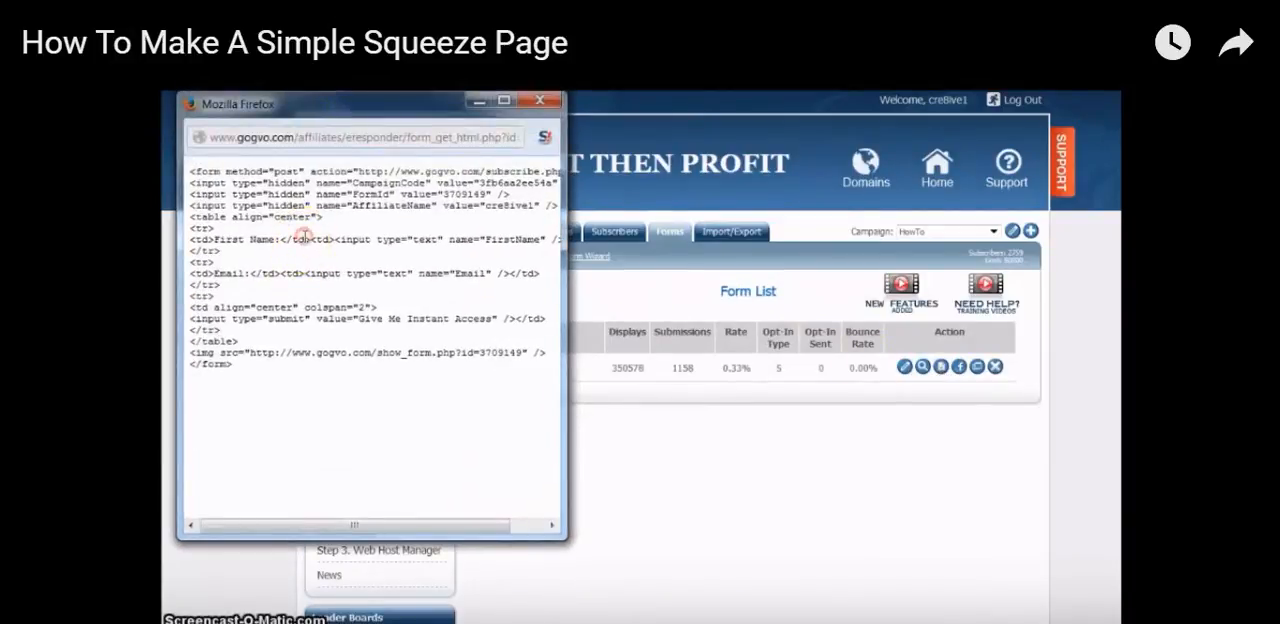
{"action": "right_click", "coordinate": [330, 243]}
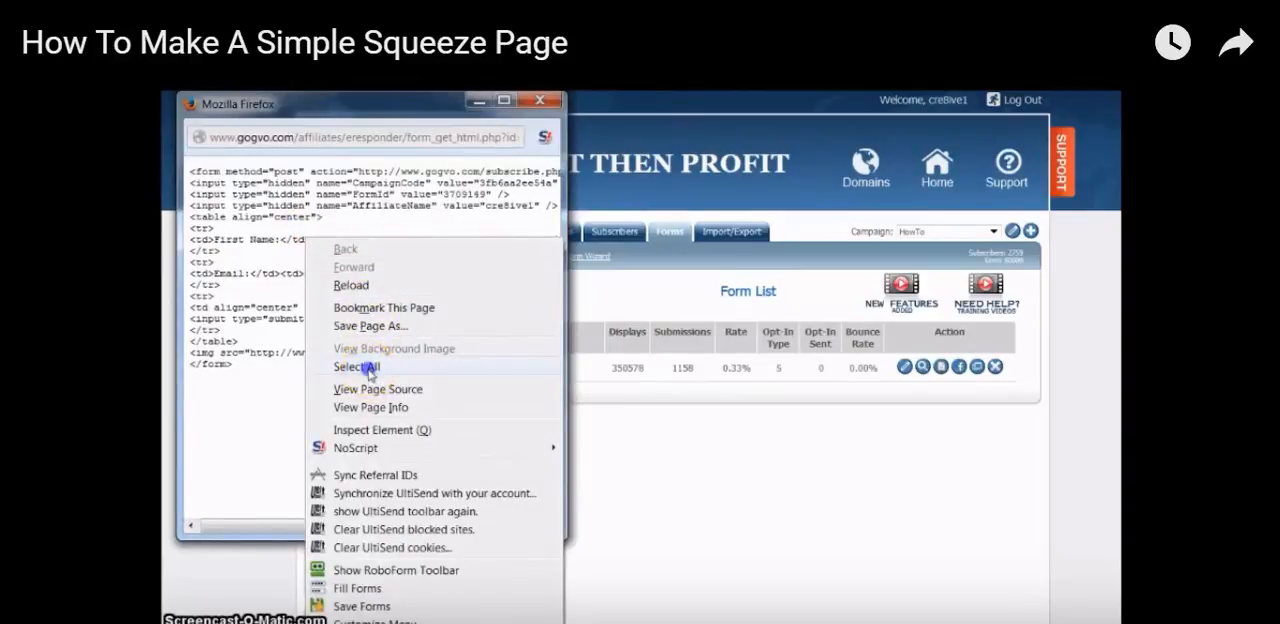
{"action": "left_click", "coordinate": [366, 364]}
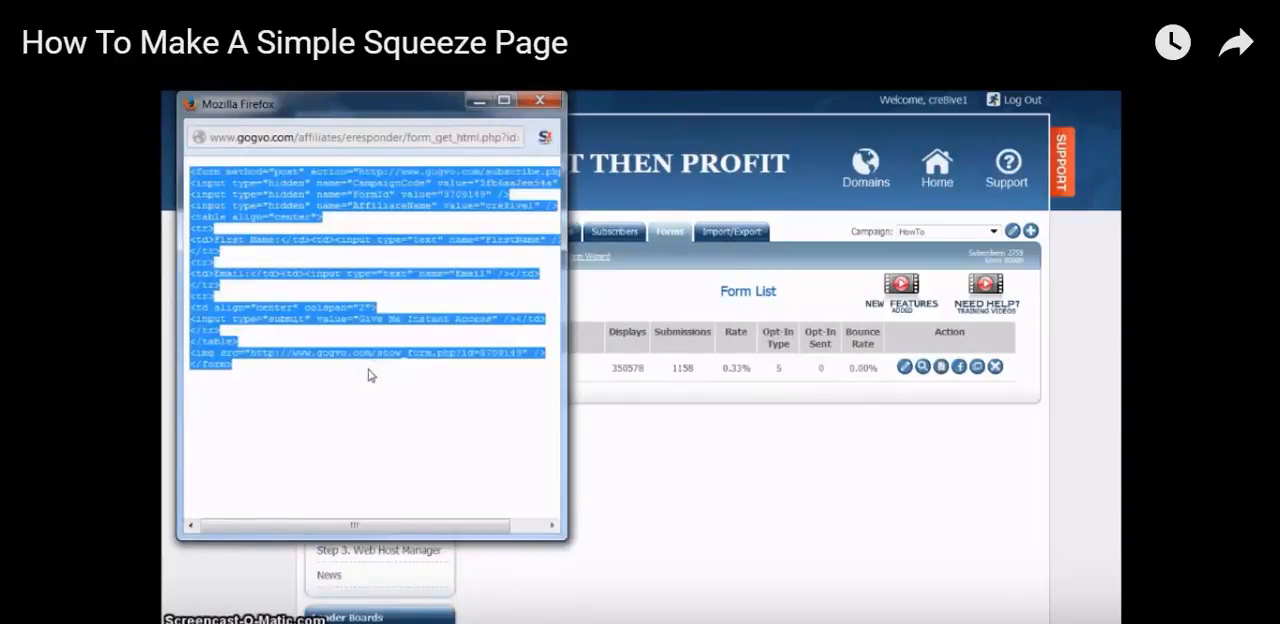
{"action": "left_click", "coordinate": [540, 101]}
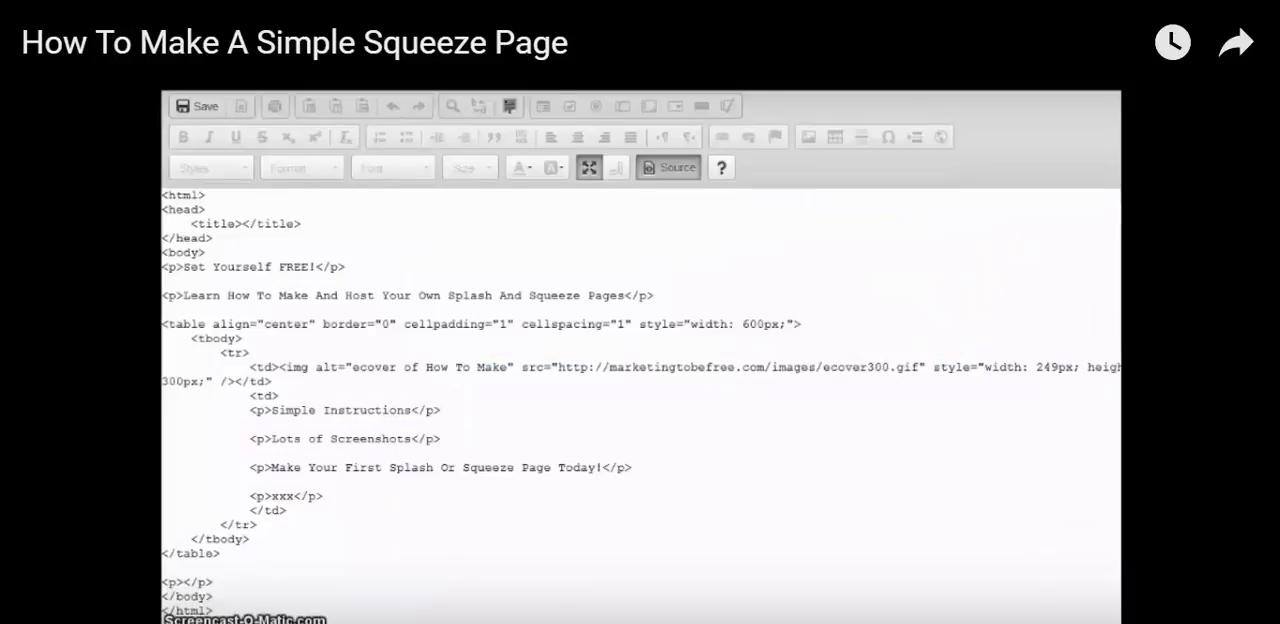
Replace the "xxx" placeholder in the source with the copied opt-in form code and return to the visual view
{"action": "triple_click", "coordinate": [279, 496]}
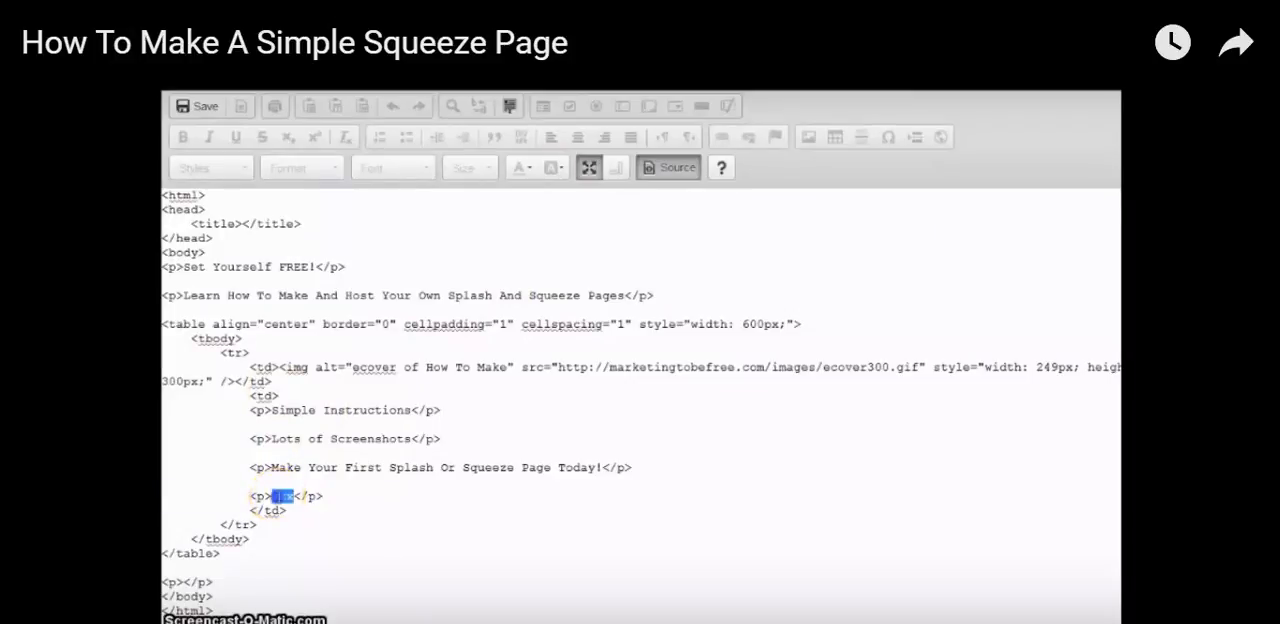
{"action": "left_click", "coordinate": [281, 496]}
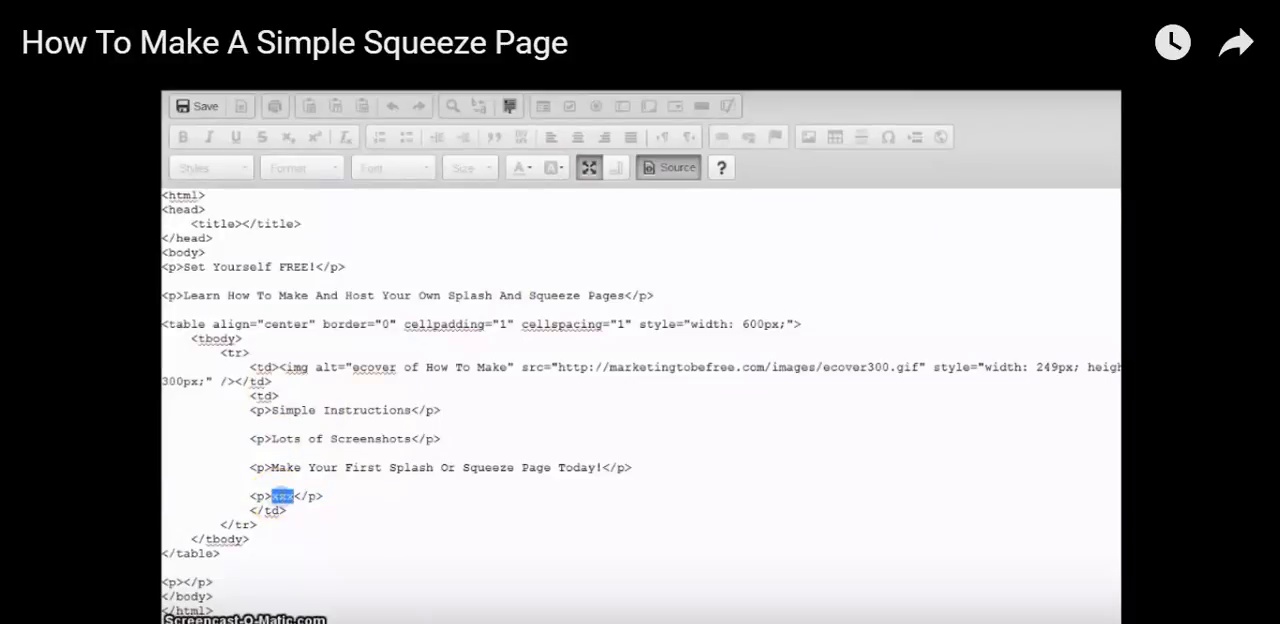
{"action": "key", "text": "BackSpace"}
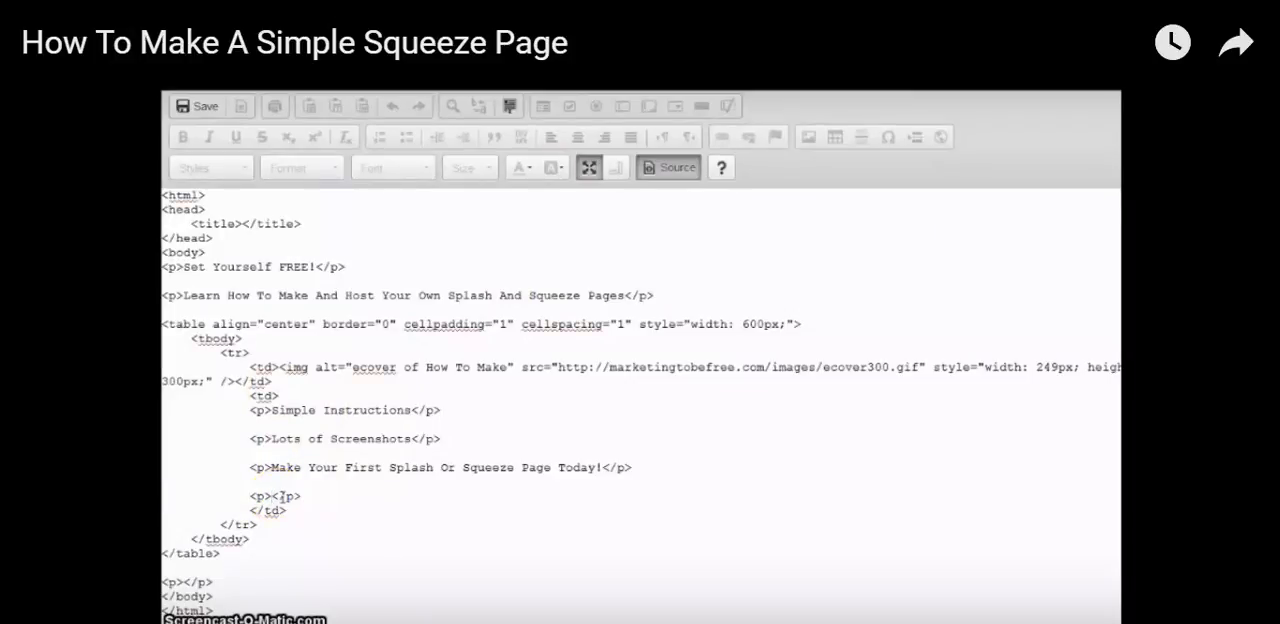
{"action": "key", "text": "ctrl+v"}
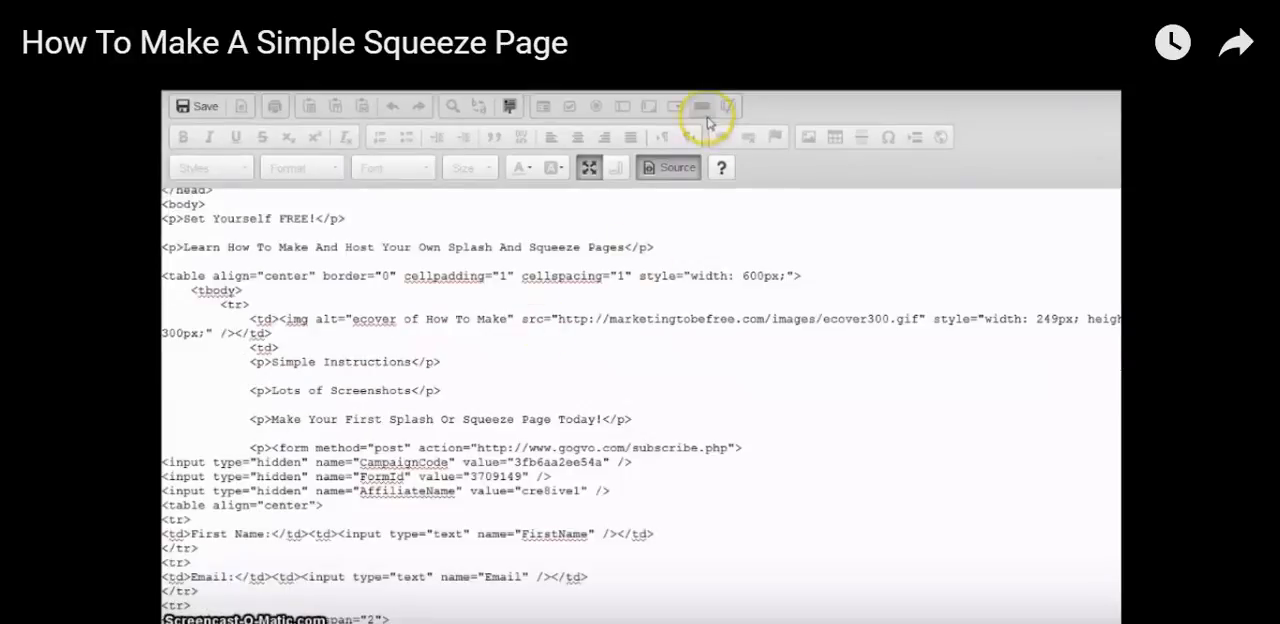
{"action": "left_click", "coordinate": [668, 168]}
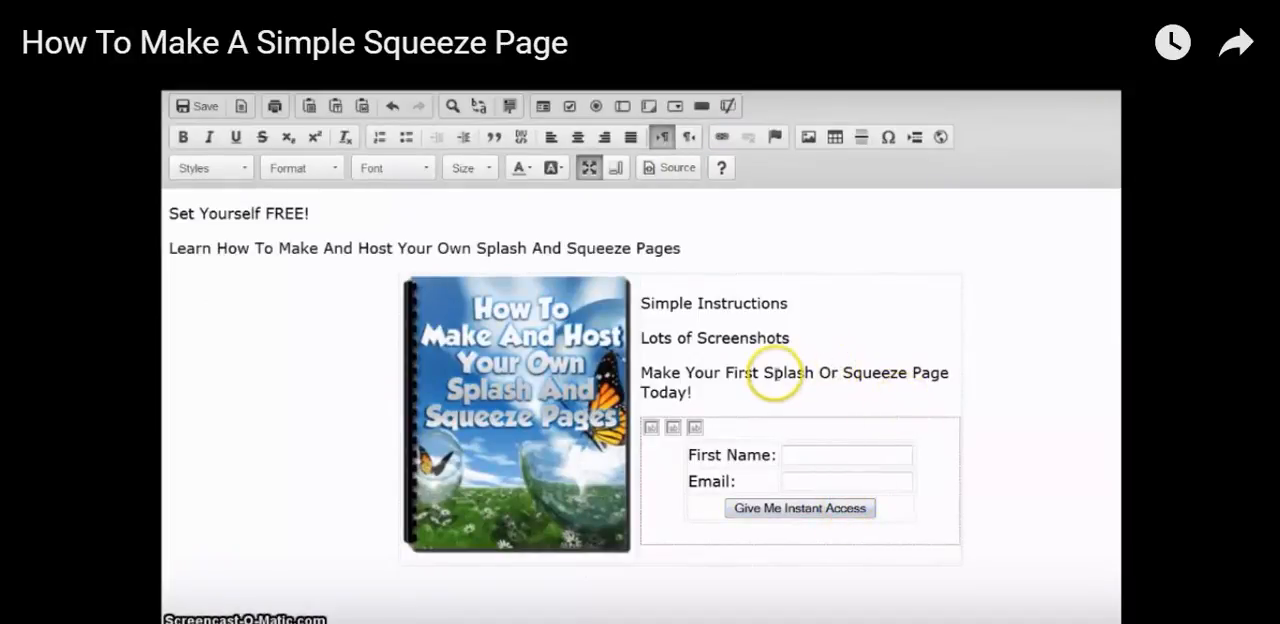
Add the line "Download Your FREE Copy Now:" between the selling points and the opt-in form
{"action": "left_click", "coordinate": [705, 394]}
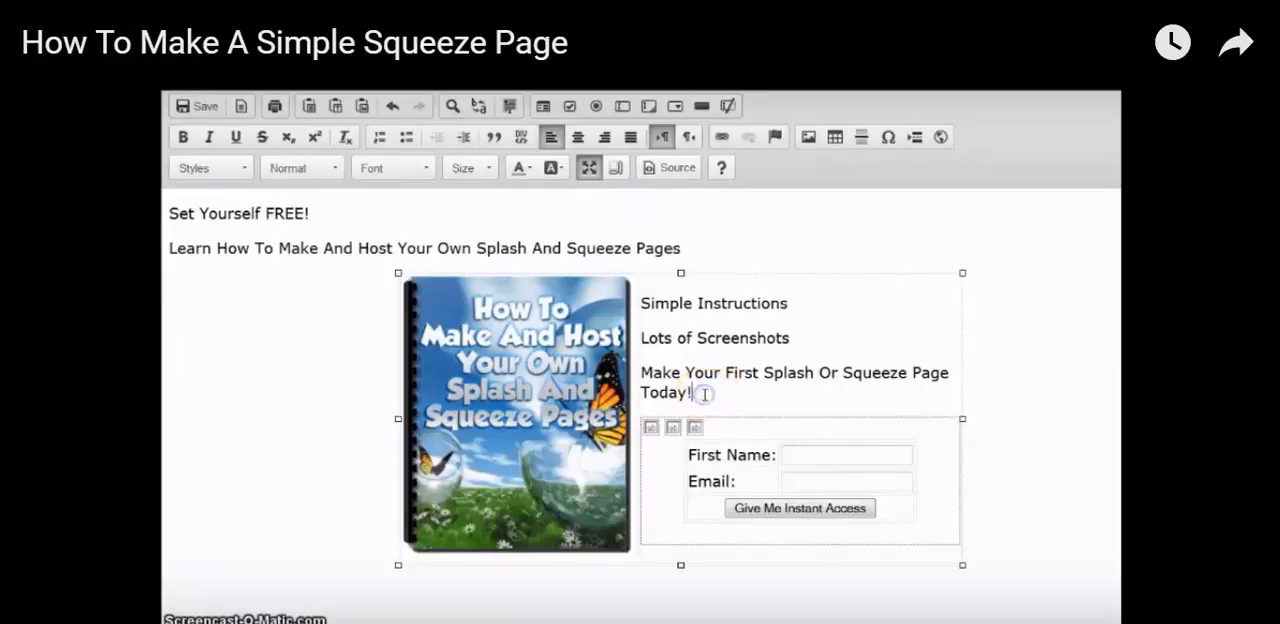
{"action": "key", "text": "Return"}
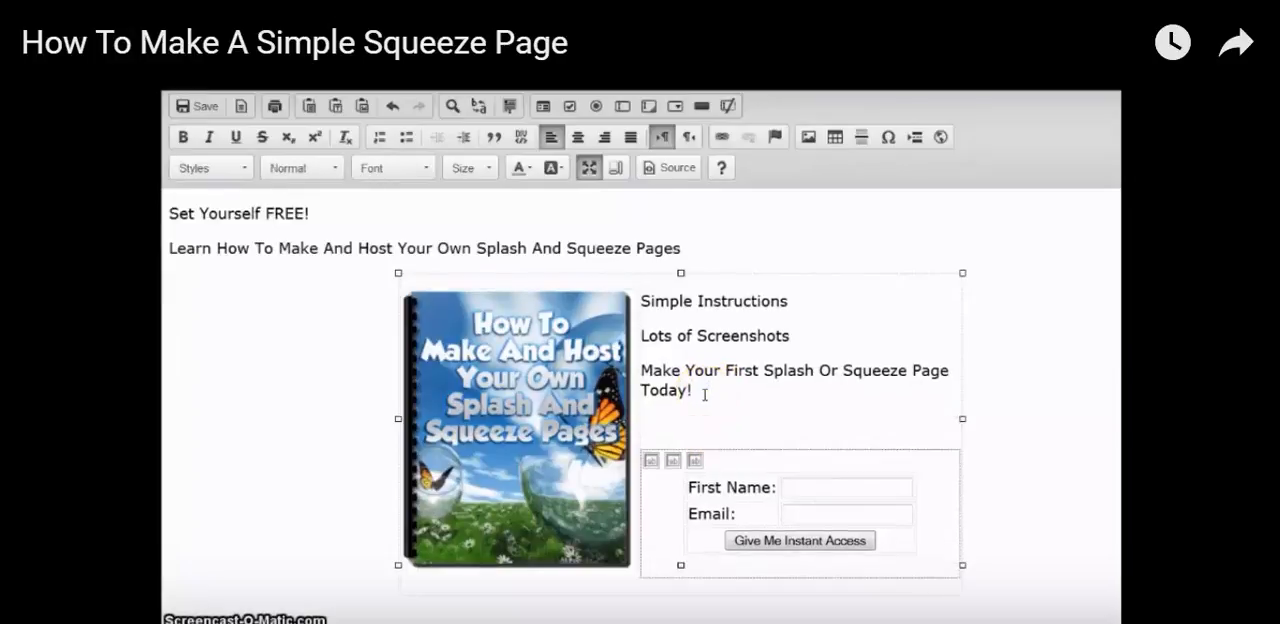
{"action": "type", "text": "Download Your FREE Copy Now:"}
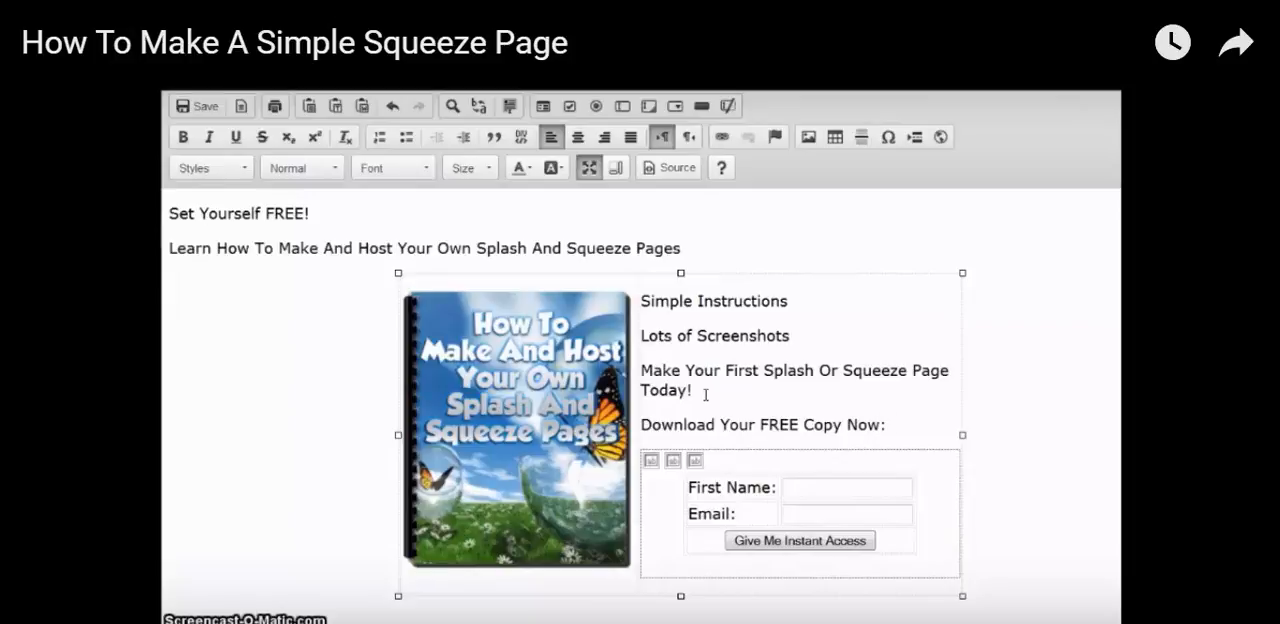
Color the "Download Your FREE Copy Now:" line red
{"action": "left_click_drag", "start_coordinate": [888, 424], "coordinate": [647, 427]}
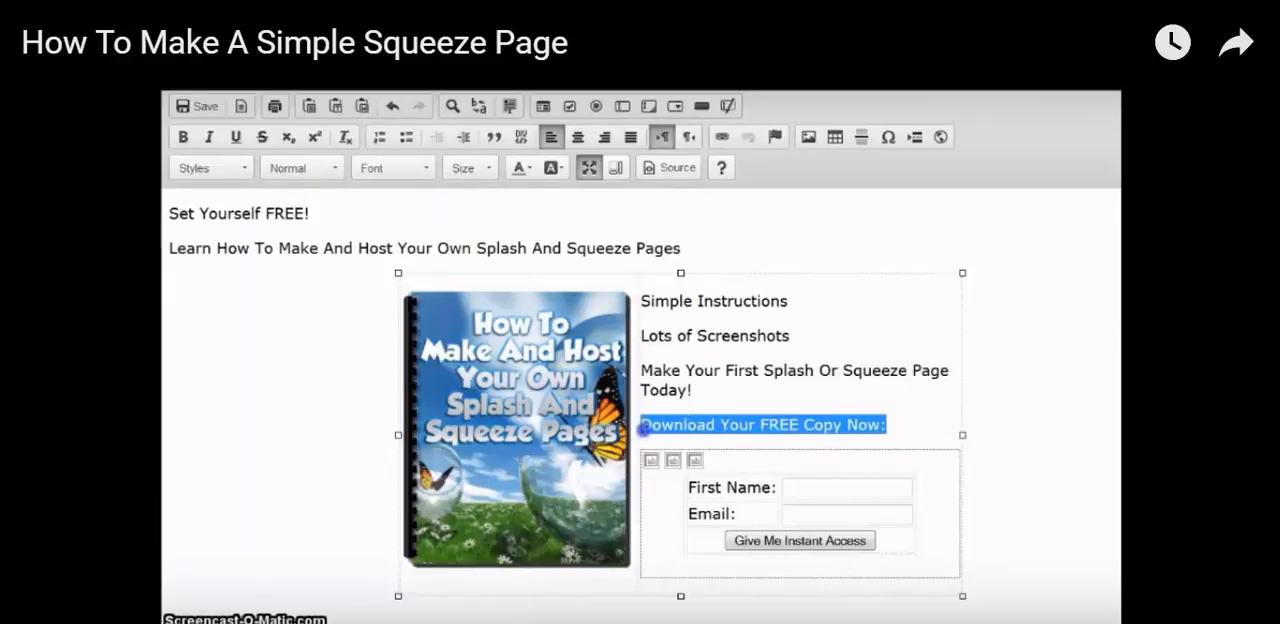
{"action": "left_click", "coordinate": [529, 170]}
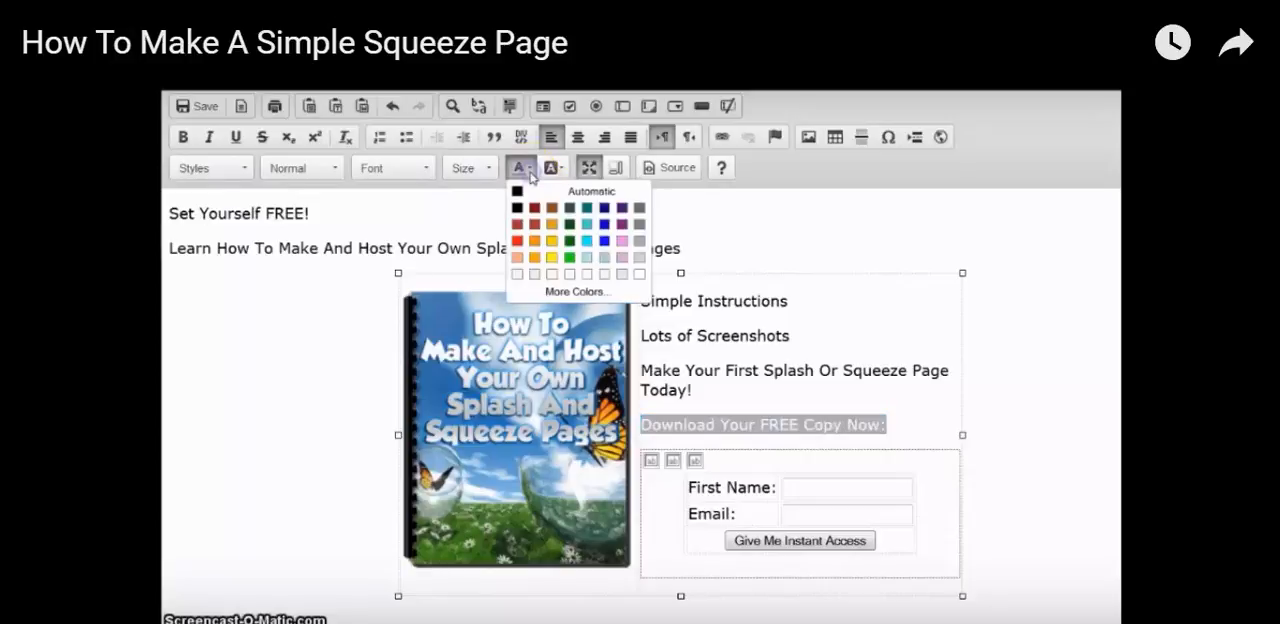
{"action": "left_click", "coordinate": [517, 240]}
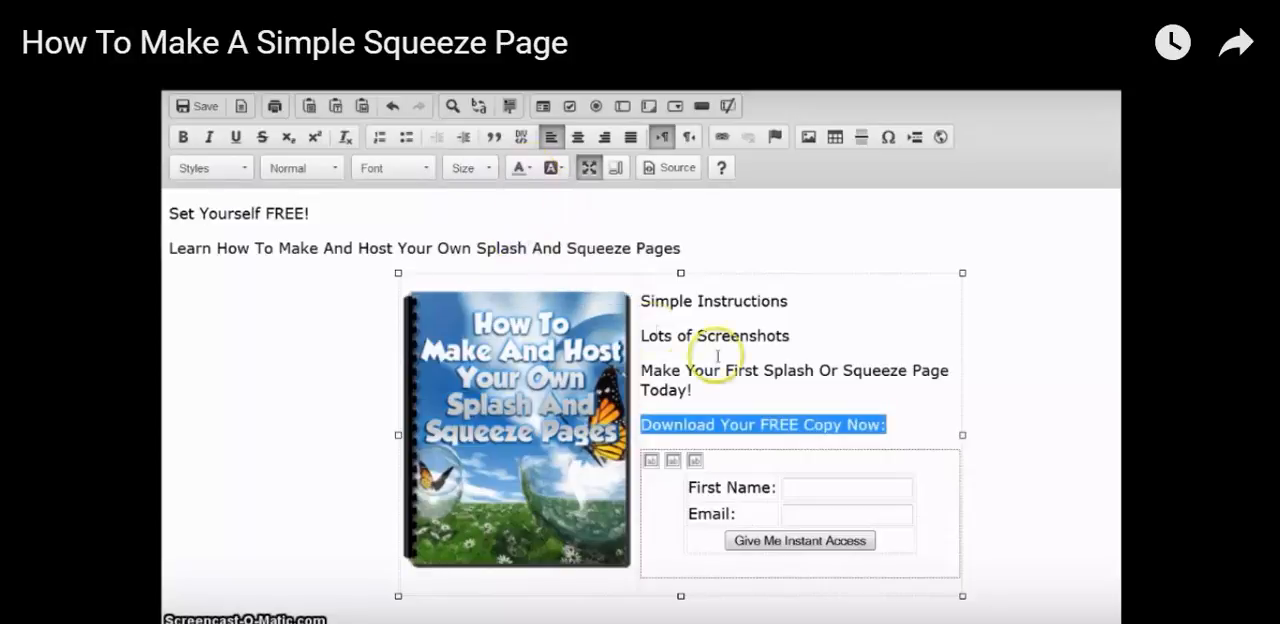
Make the lines "Simple Instructions", "Lots of Screenshots" and "Make Your First Splash Or Squeeze Page Today!" bold, and save the page
{"action": "left_click_drag", "start_coordinate": [692, 391], "coordinate": [636, 314]}
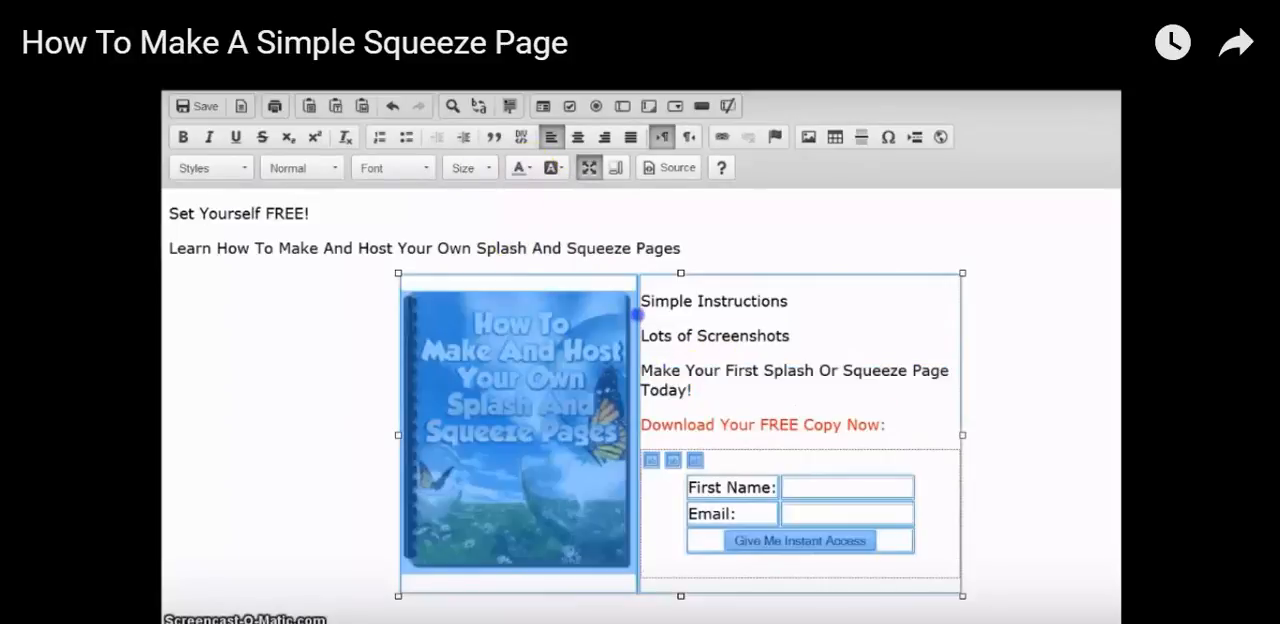
{"action": "left_click", "coordinate": [645, 301]}
{"action": "left_click", "coordinate": [677, 299]}
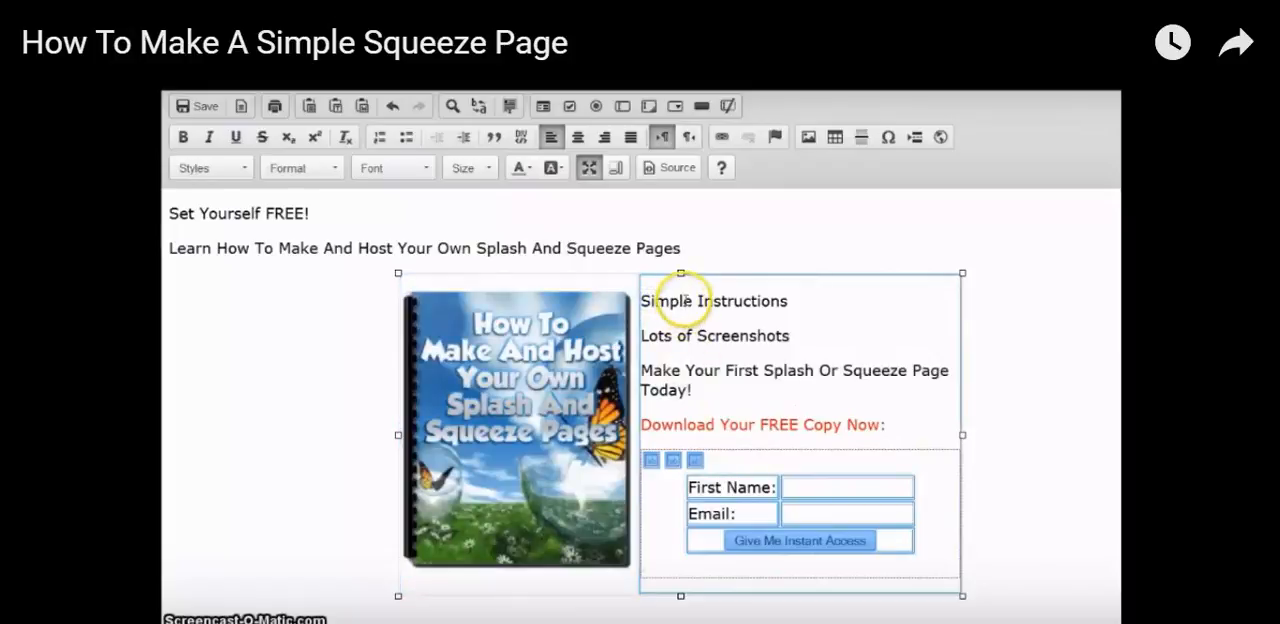
{"action": "double_click", "coordinate": [677, 299]}
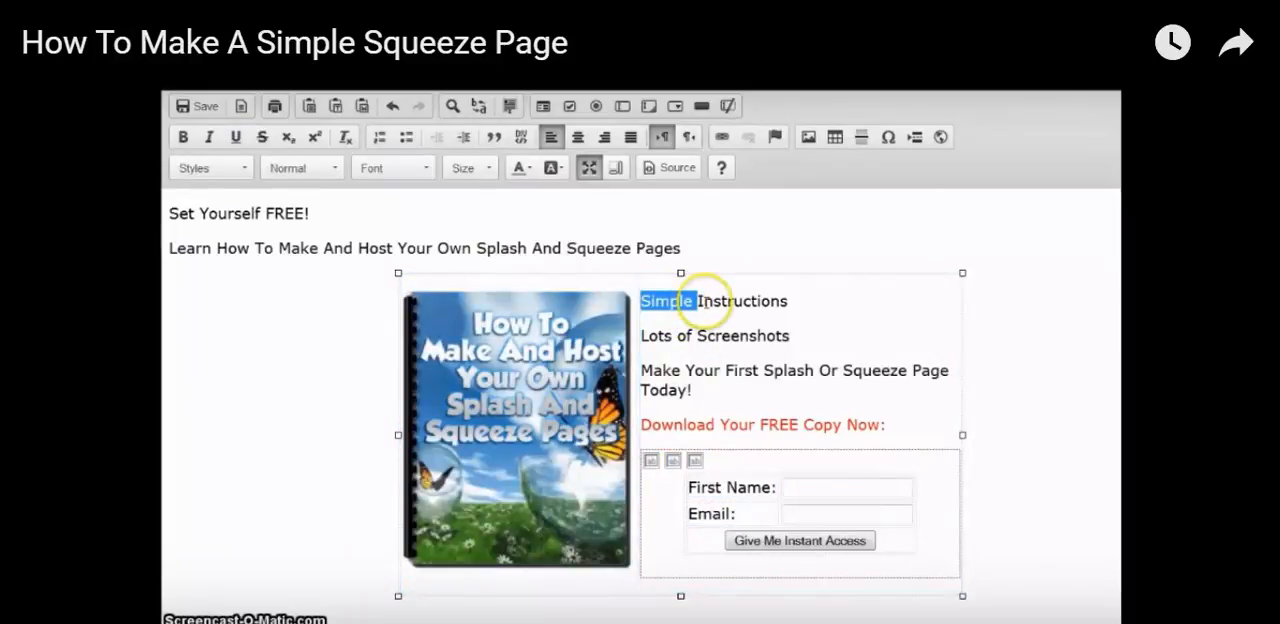
{"action": "triple_click", "coordinate": [705, 302]}
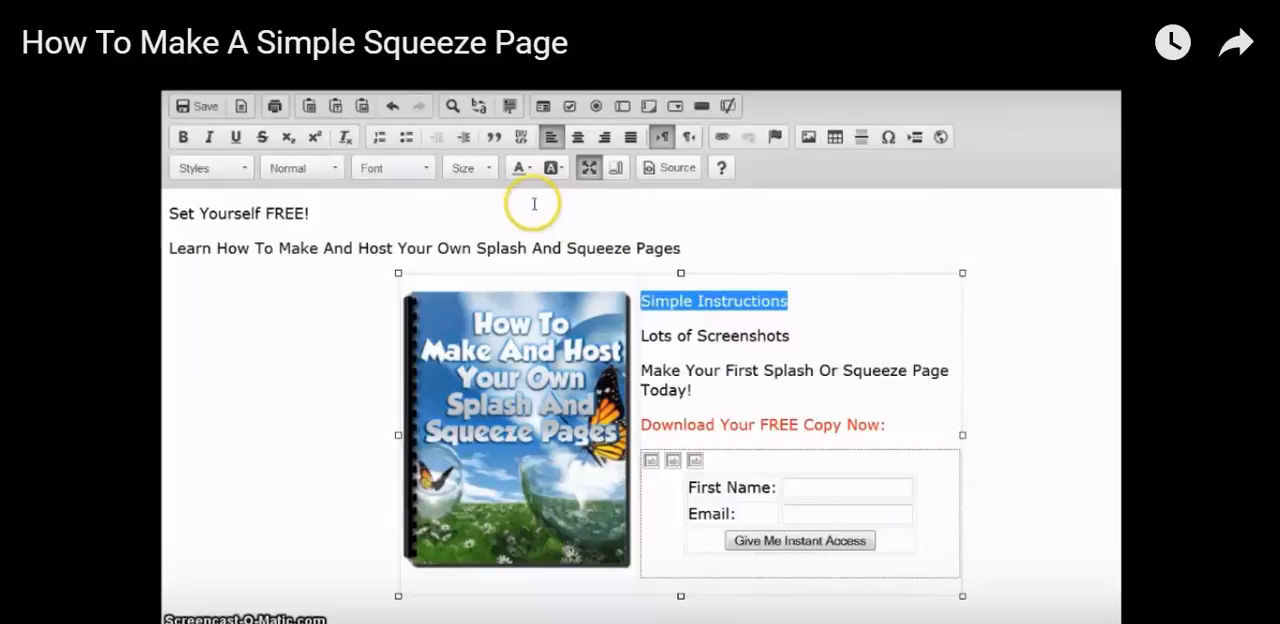
{"action": "left_click", "coordinate": [184, 137]}
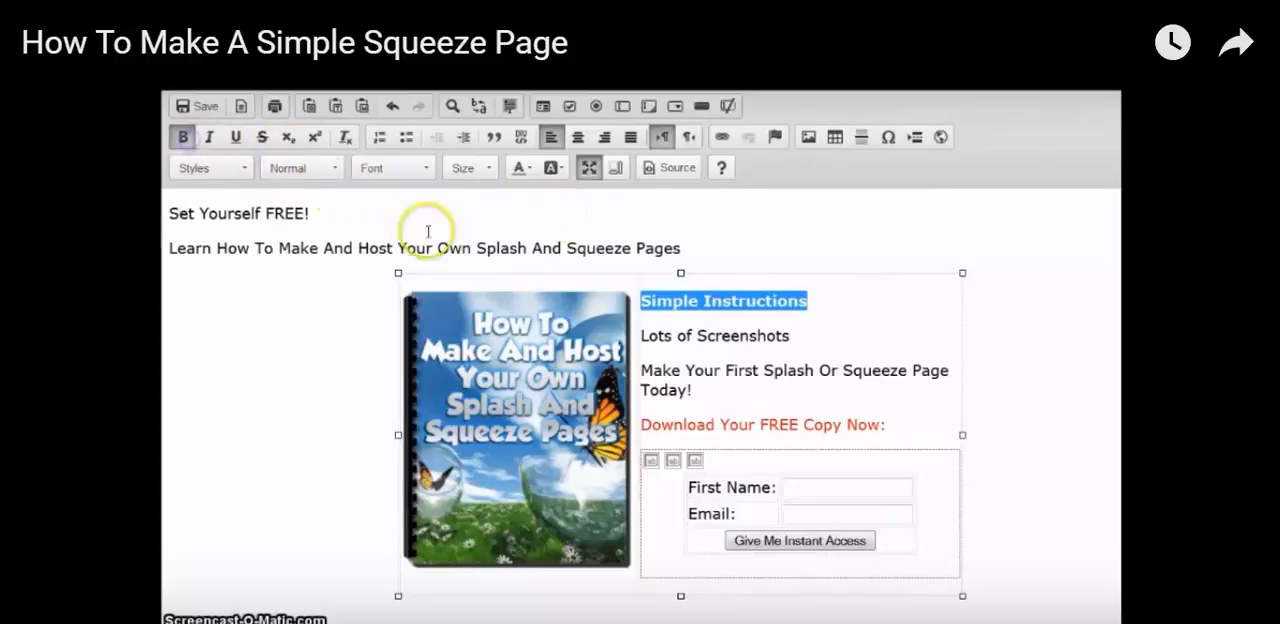
{"action": "triple_click", "coordinate": [712, 337]}
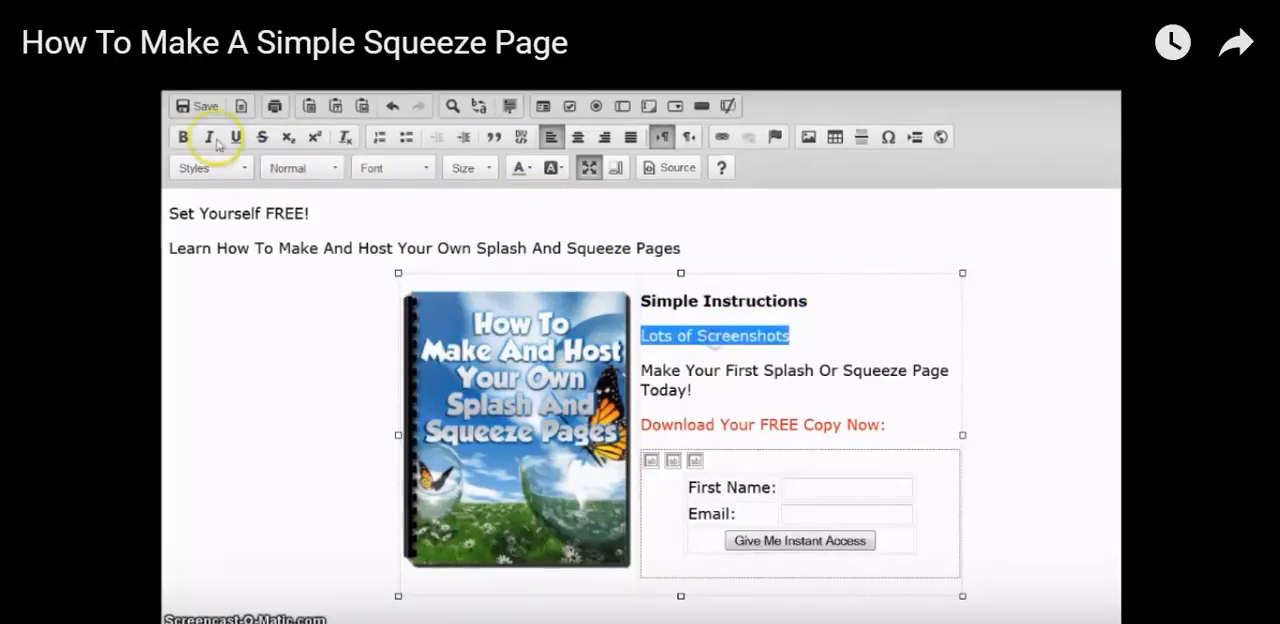
{"action": "left_click", "coordinate": [184, 137]}
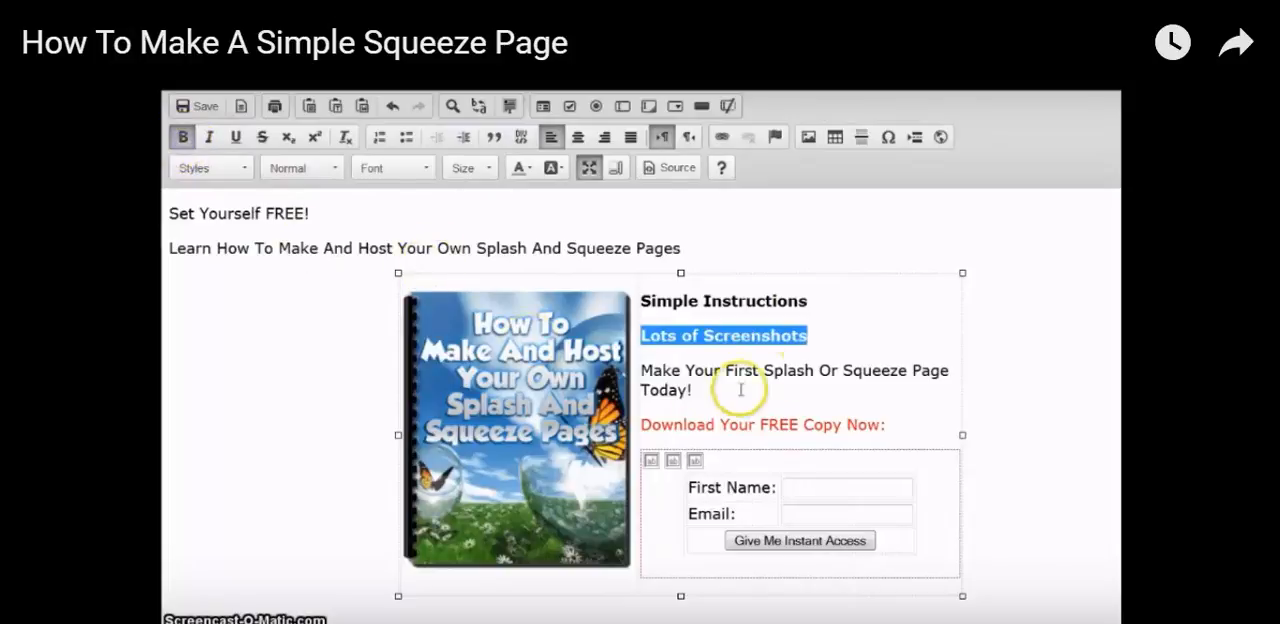
{"action": "double_click", "coordinate": [766, 371]}
{"action": "triple_click", "coordinate": [766, 371]}
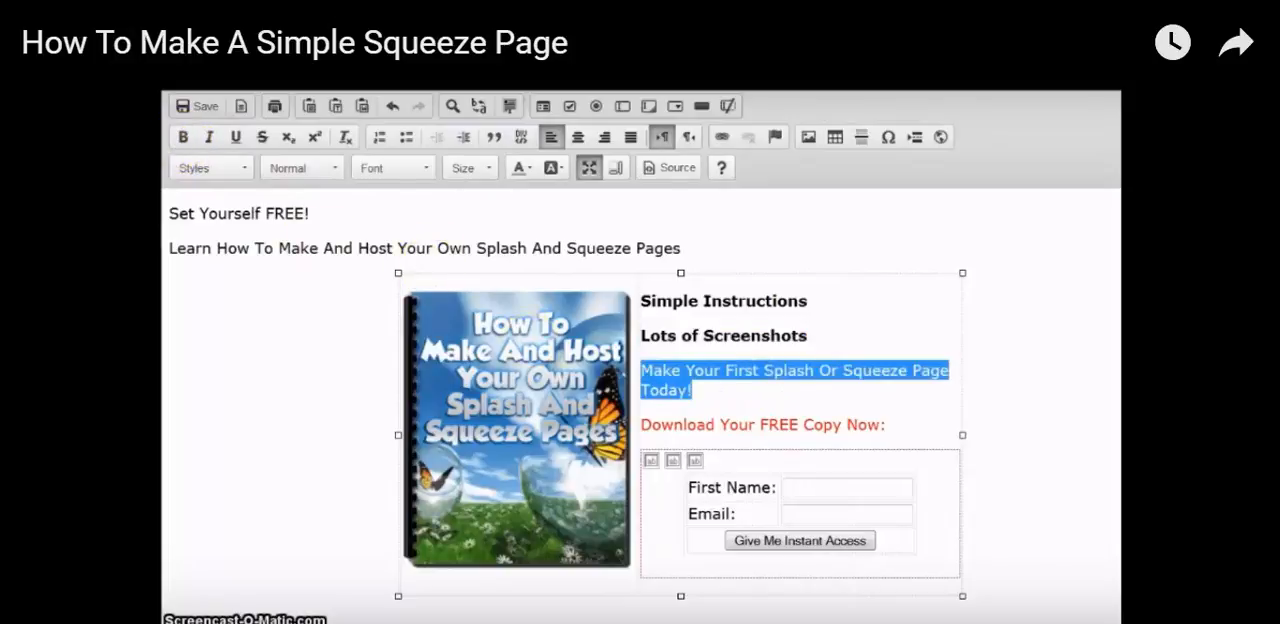
{"action": "left_click", "coordinate": [184, 137]}
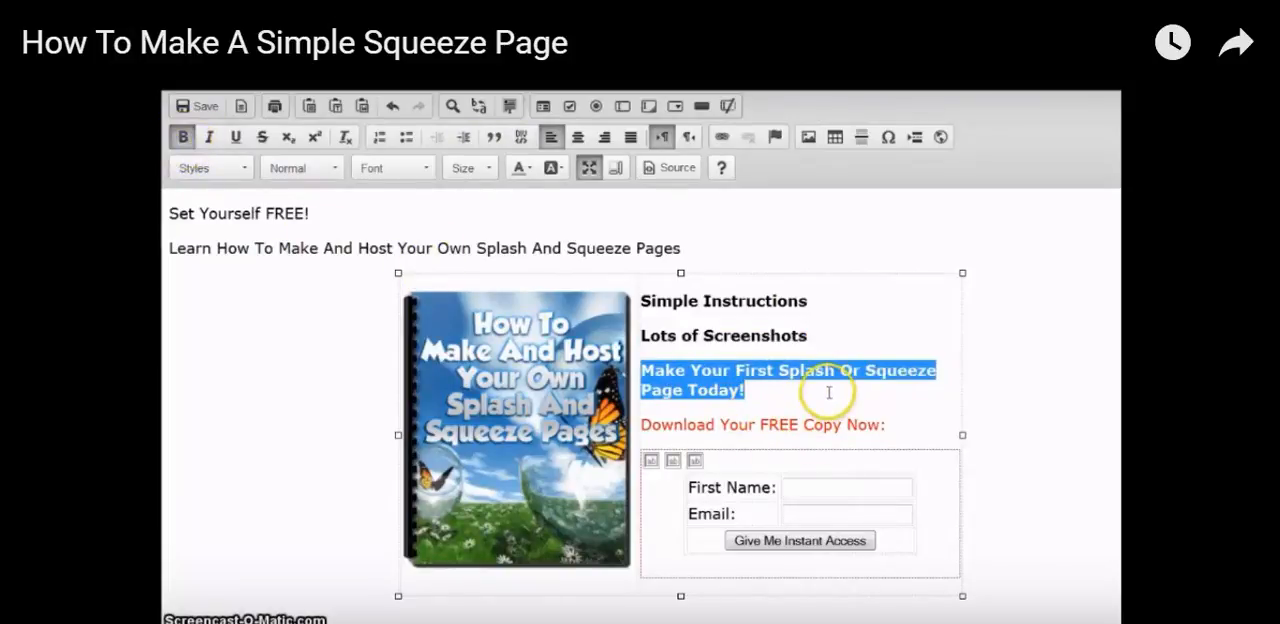
{"action": "left_click", "coordinate": [775, 396]}
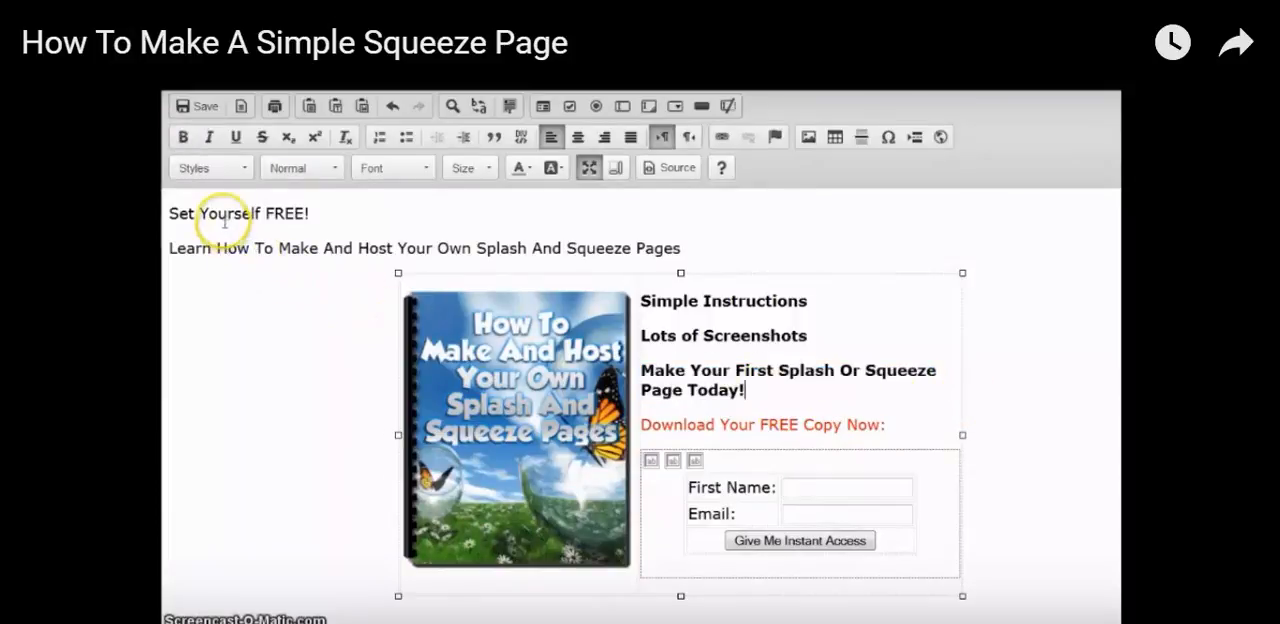
{"action": "left_click", "coordinate": [203, 110]}
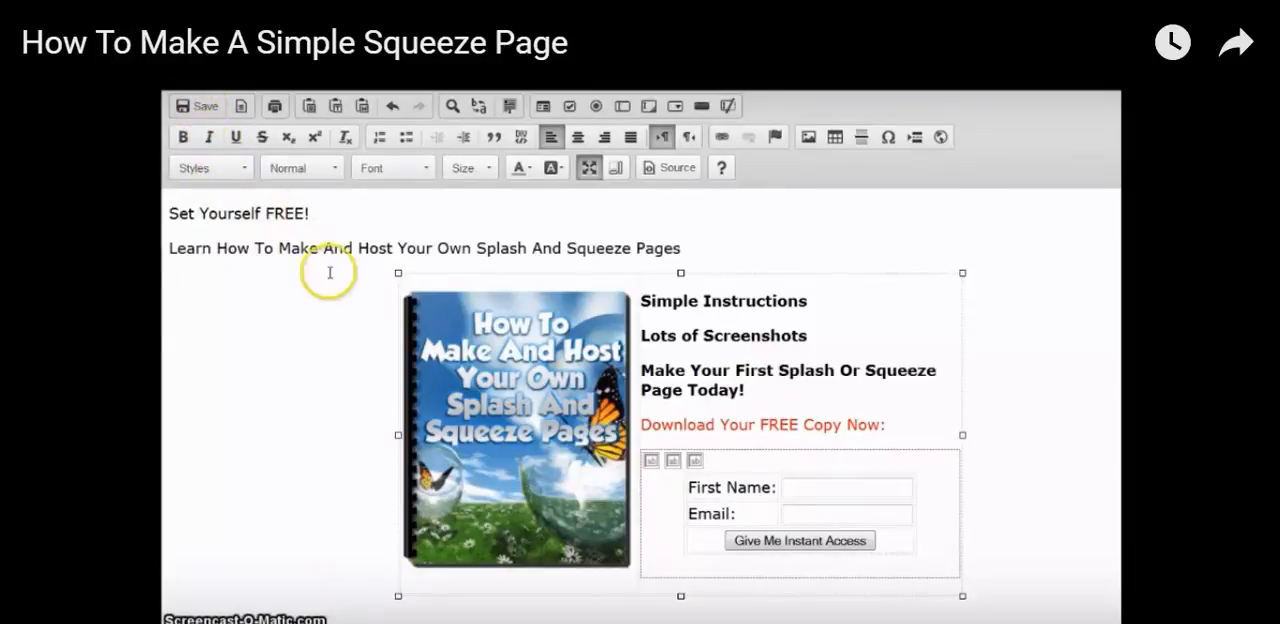
Format the headline "Set Yourself FREE!" as a centered Heading 1 in red
{"action": "left_click", "coordinate": [259, 214]}
{"action": "triple_click", "coordinate": [259, 214]}
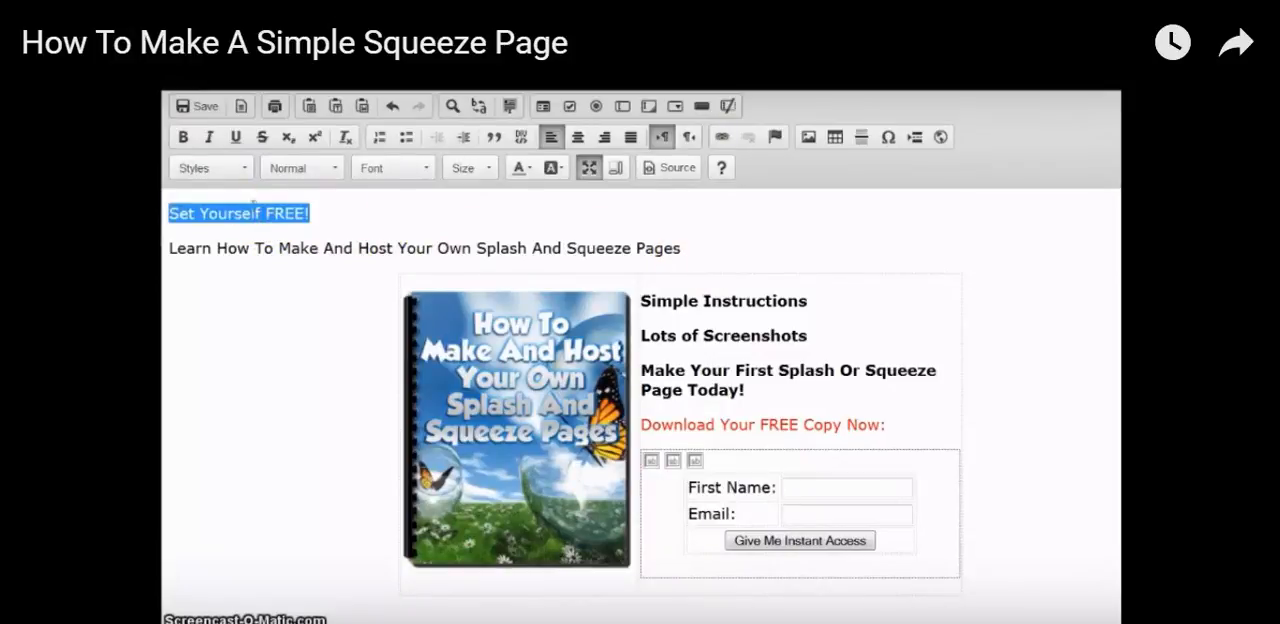
{"action": "left_click", "coordinate": [333, 167]}
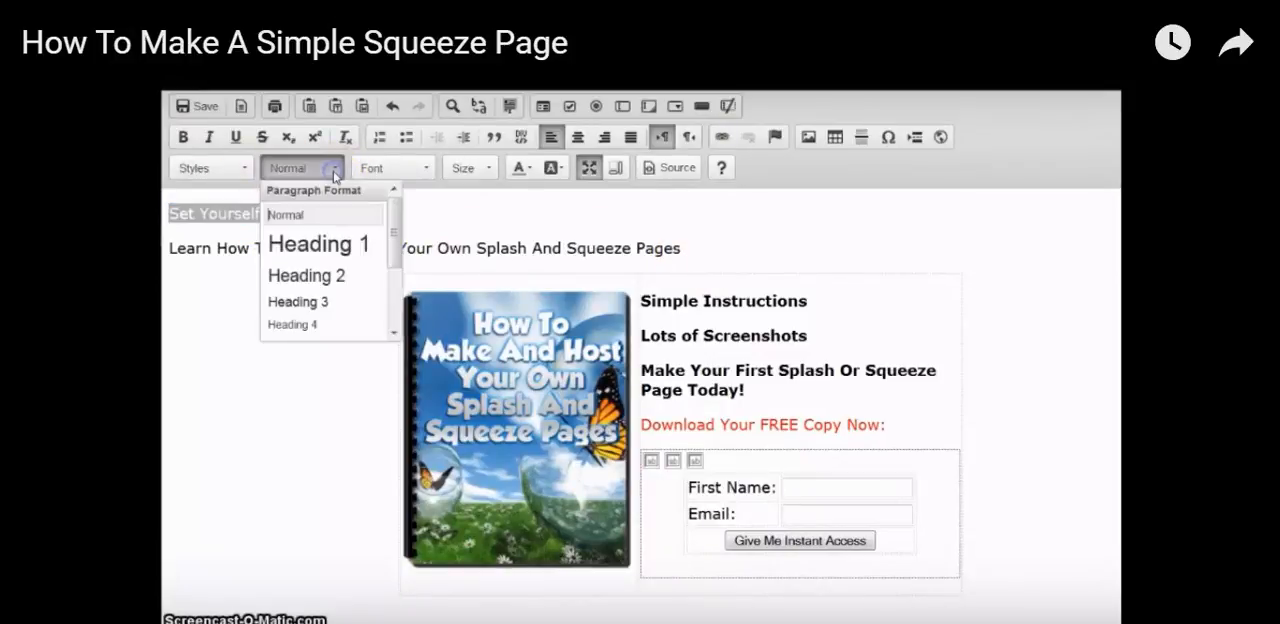
{"action": "left_click", "coordinate": [318, 242]}
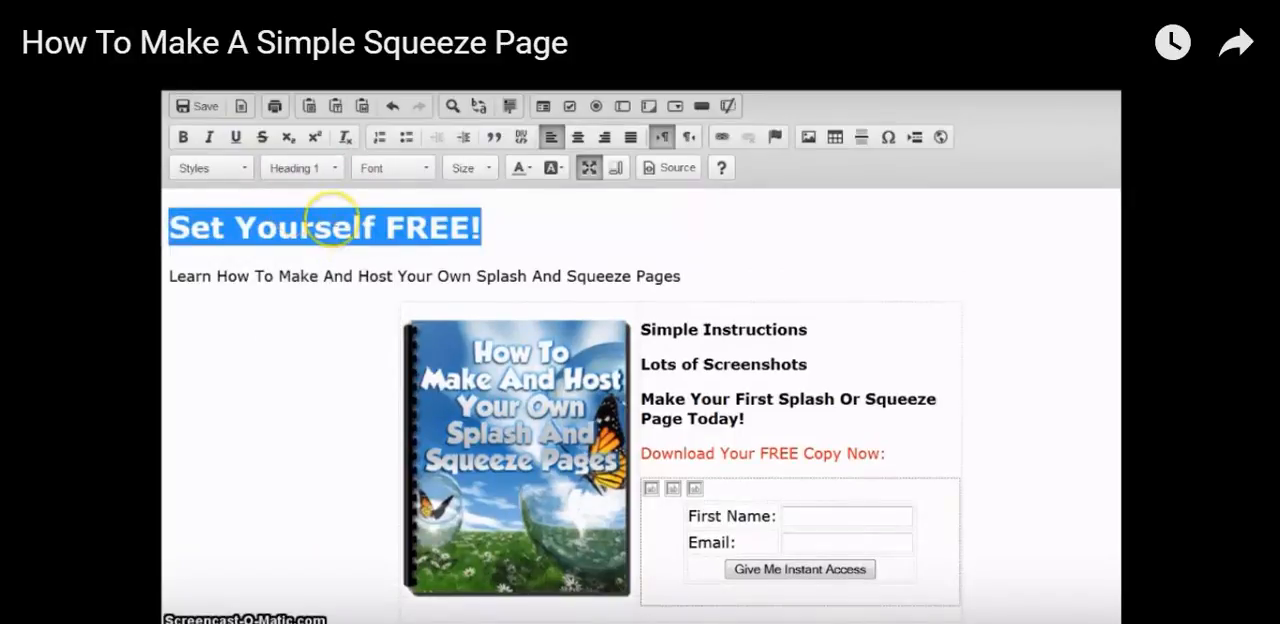
{"action": "left_click", "coordinate": [578, 139]}
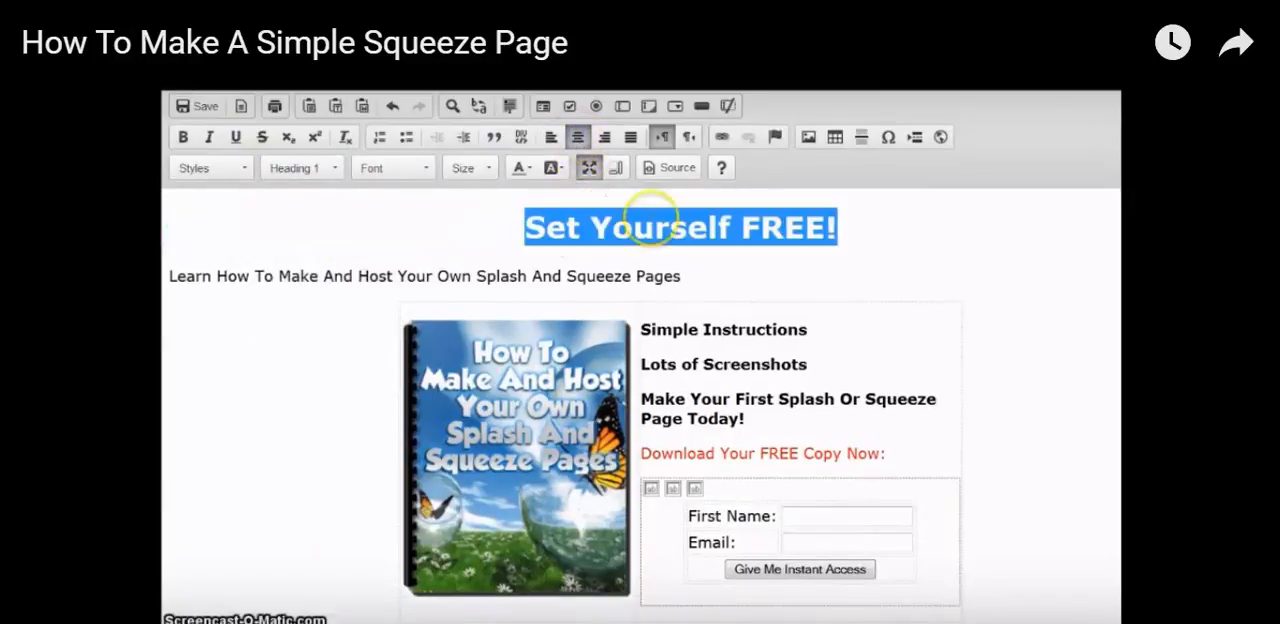
{"action": "left_click", "coordinate": [521, 166]}
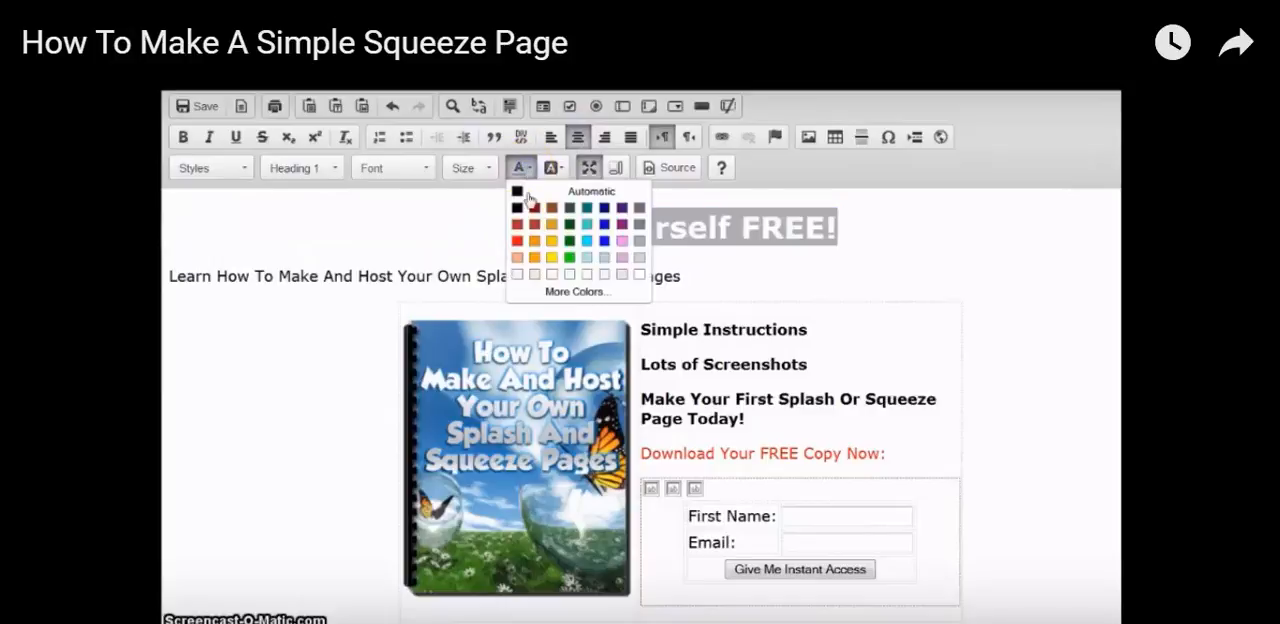
{"action": "left_click", "coordinate": [513, 237]}
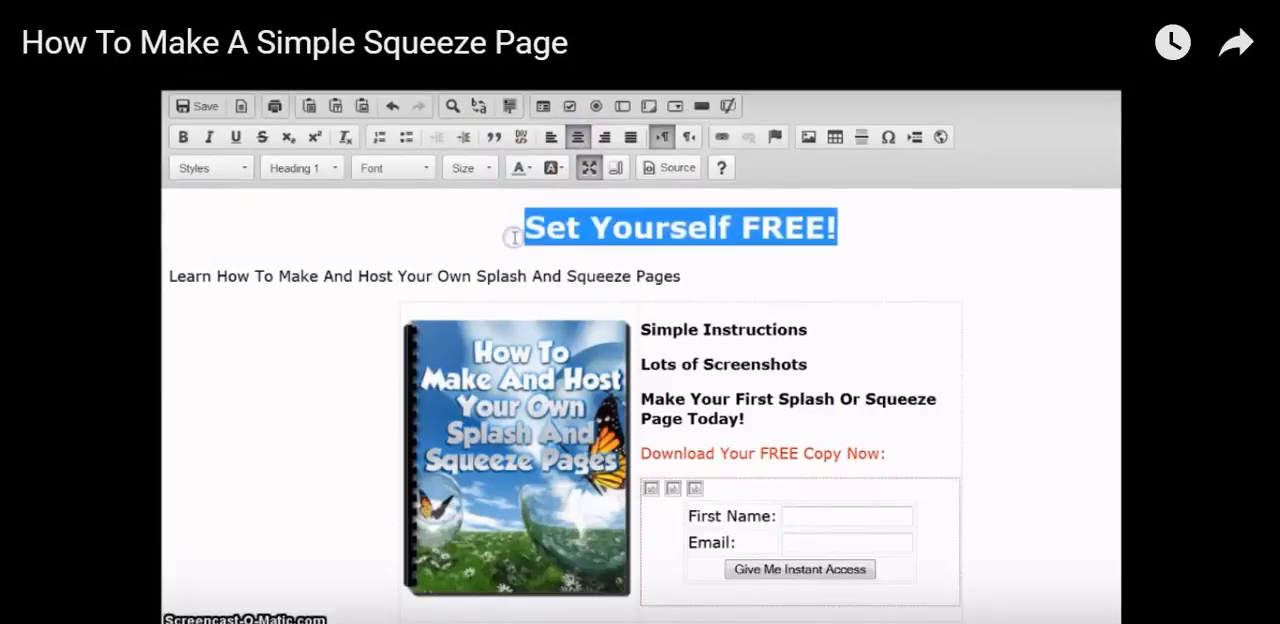
Format the line "Learn How To Make And Host Your Own Splash And Squeeze Pages" as a centered Heading 2
{"action": "double_click", "coordinate": [428, 277]}
{"action": "triple_click", "coordinate": [428, 277]}
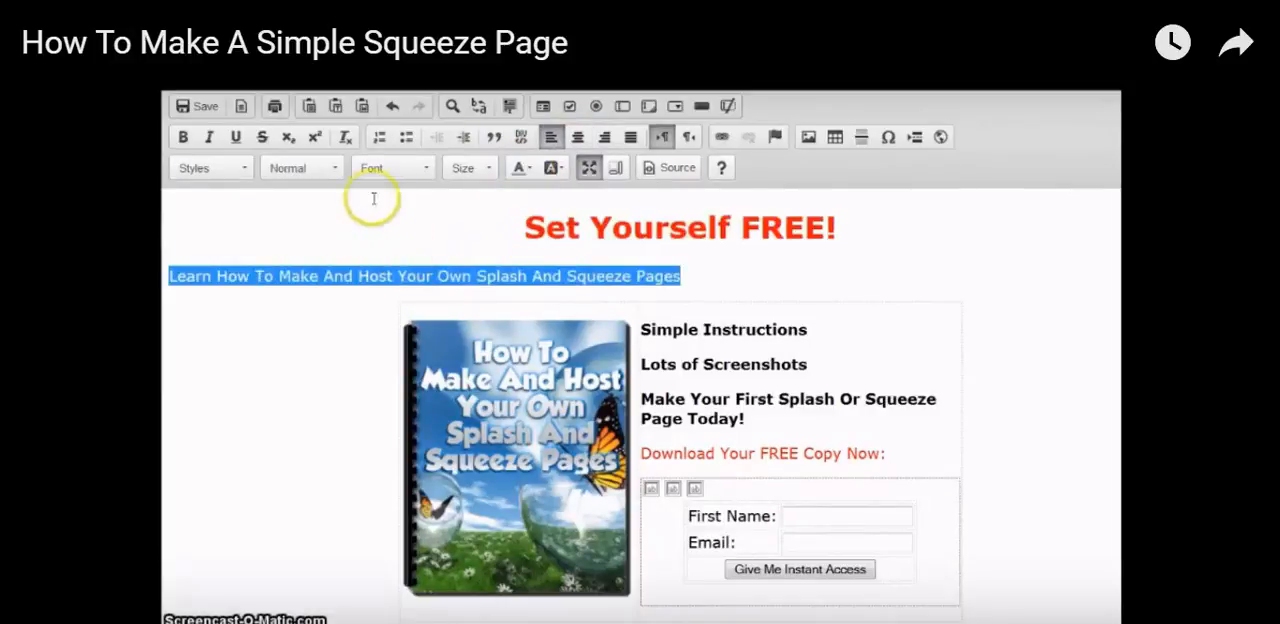
{"action": "left_click", "coordinate": [330, 172]}
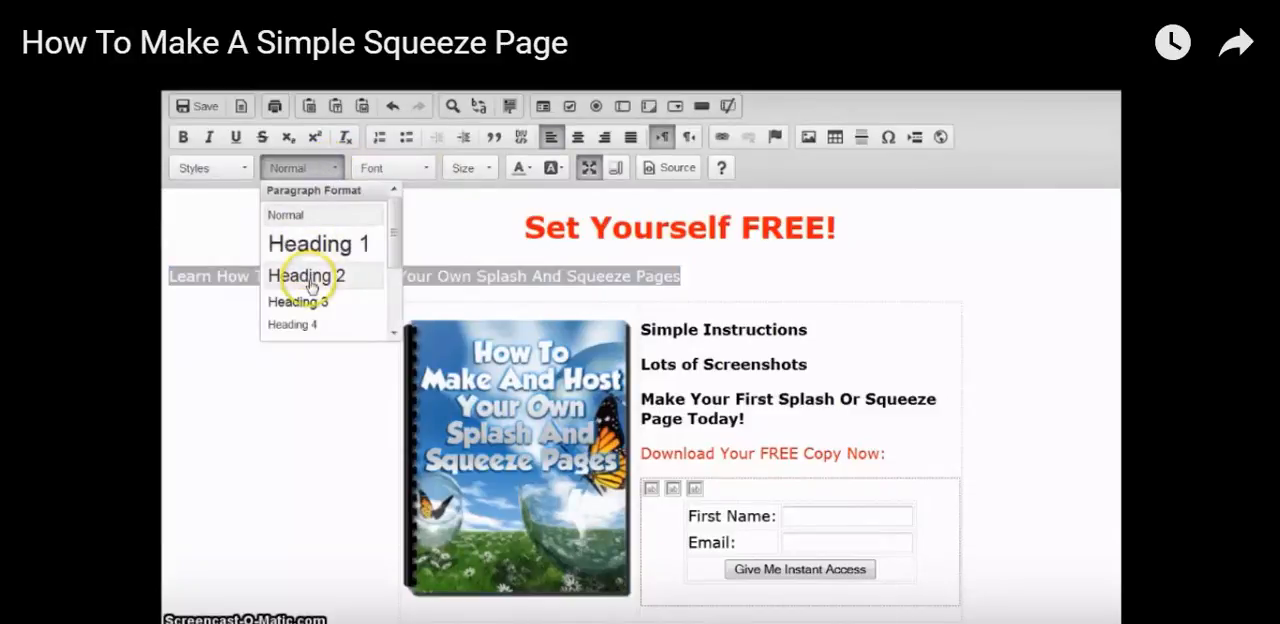
{"action": "left_click", "coordinate": [314, 275]}
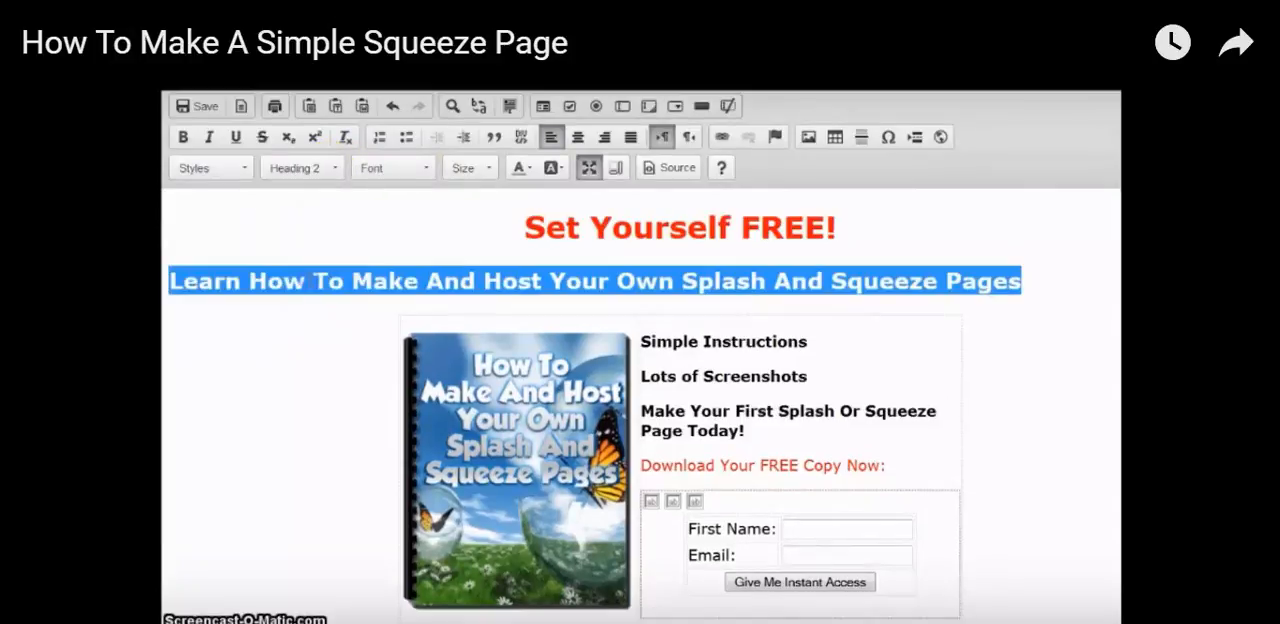
{"action": "left_click", "coordinate": [577, 137]}
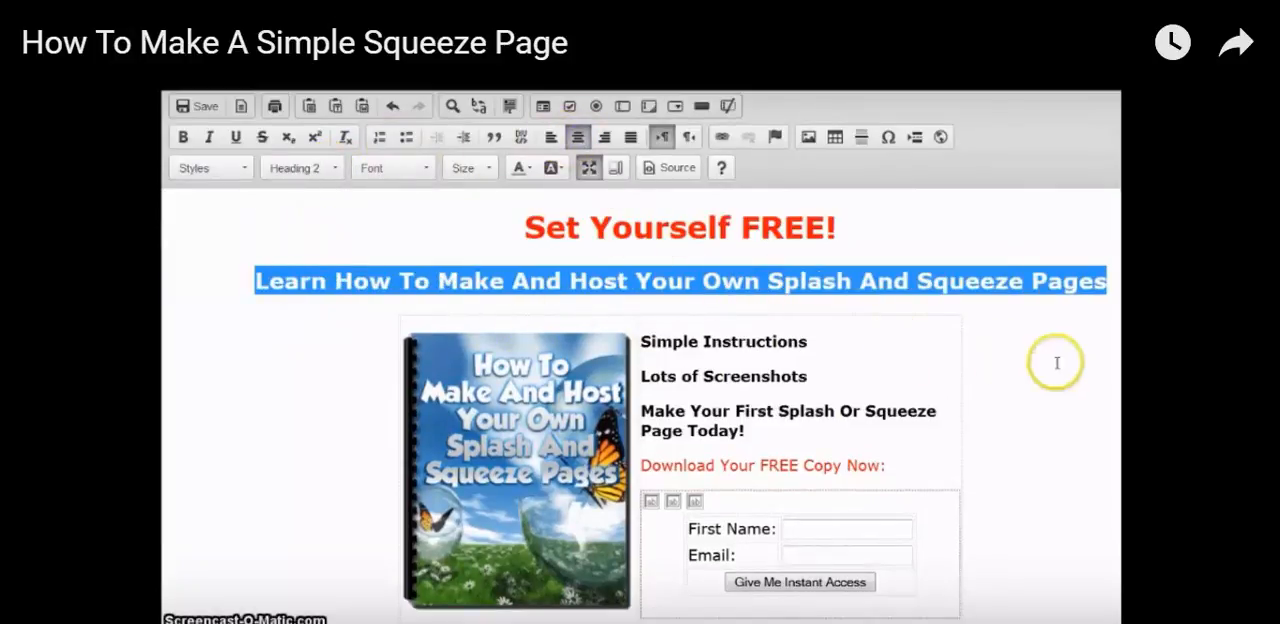
{"action": "left_click", "coordinate": [1005, 358]}
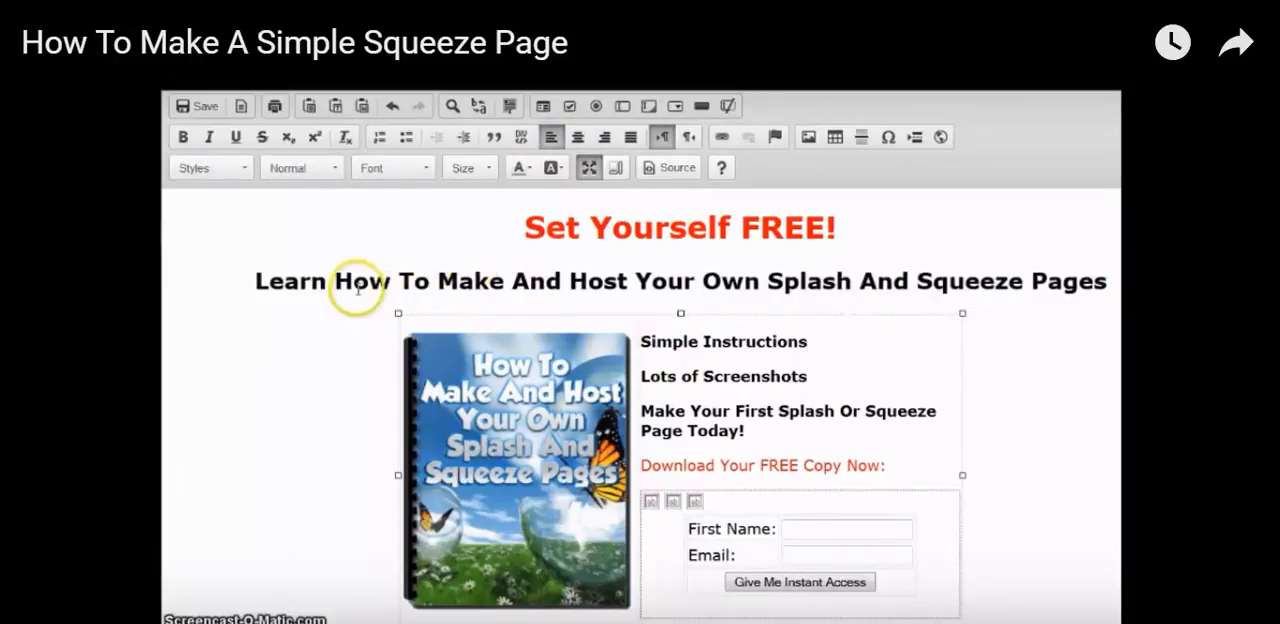
Split the subheadline before "Your Own Splash And Squeeze Pages" with a single line break instead of a new paragraph
{"action": "left_click", "coordinate": [633, 282]}
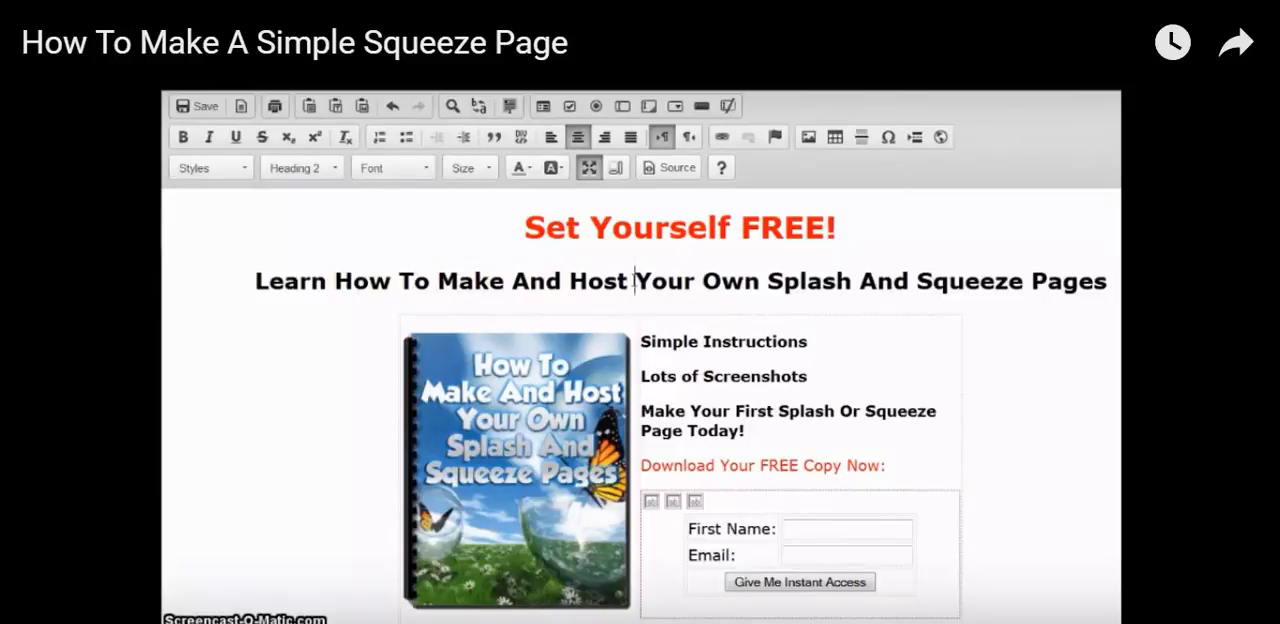
{"action": "key", "text": "Return"}
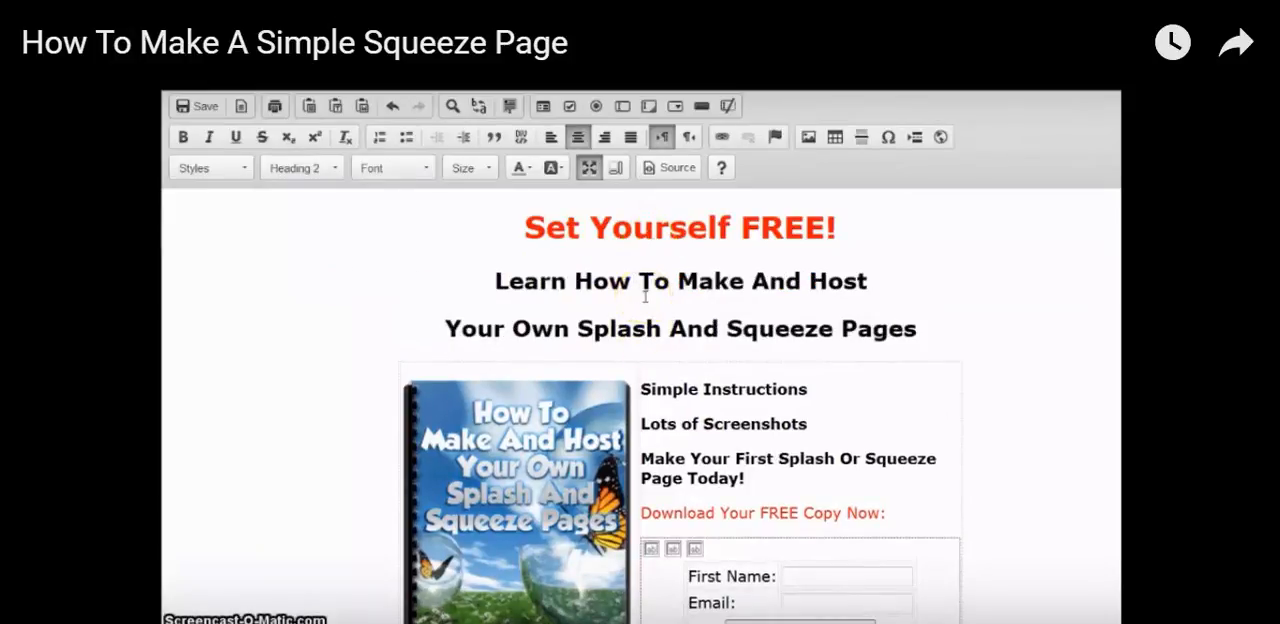
{"action": "key", "text": "BackSpace"}
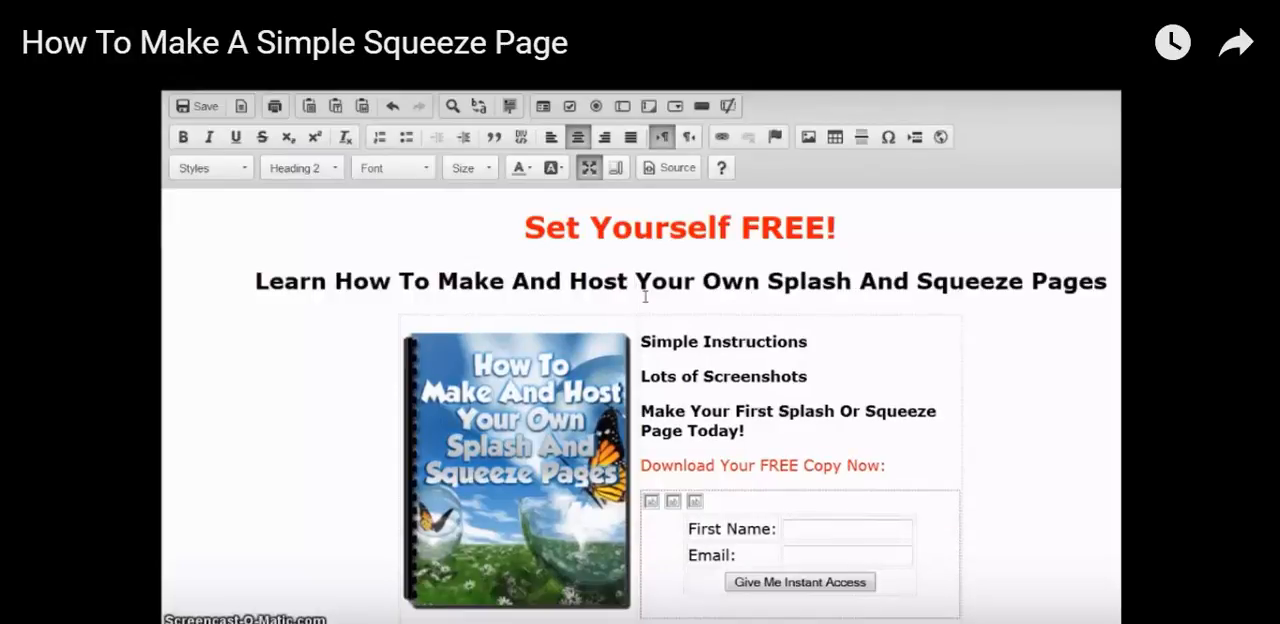
{"action": "key", "text": "Return"}
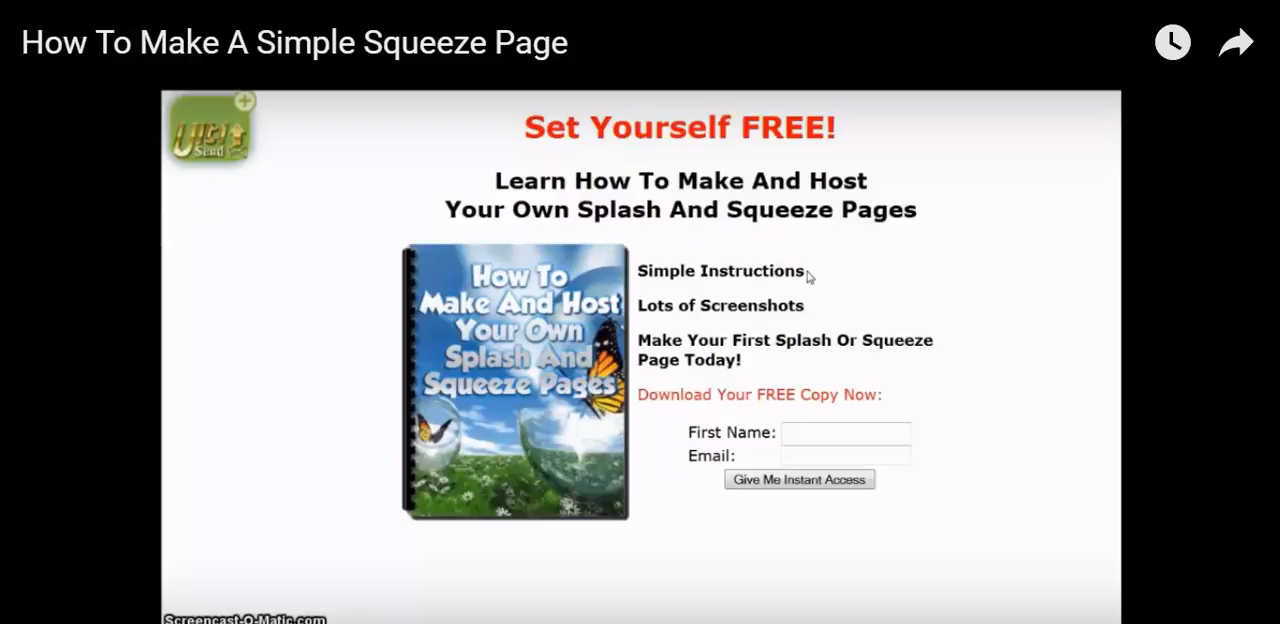
{"action": "left_click", "coordinate": [877, 432]}
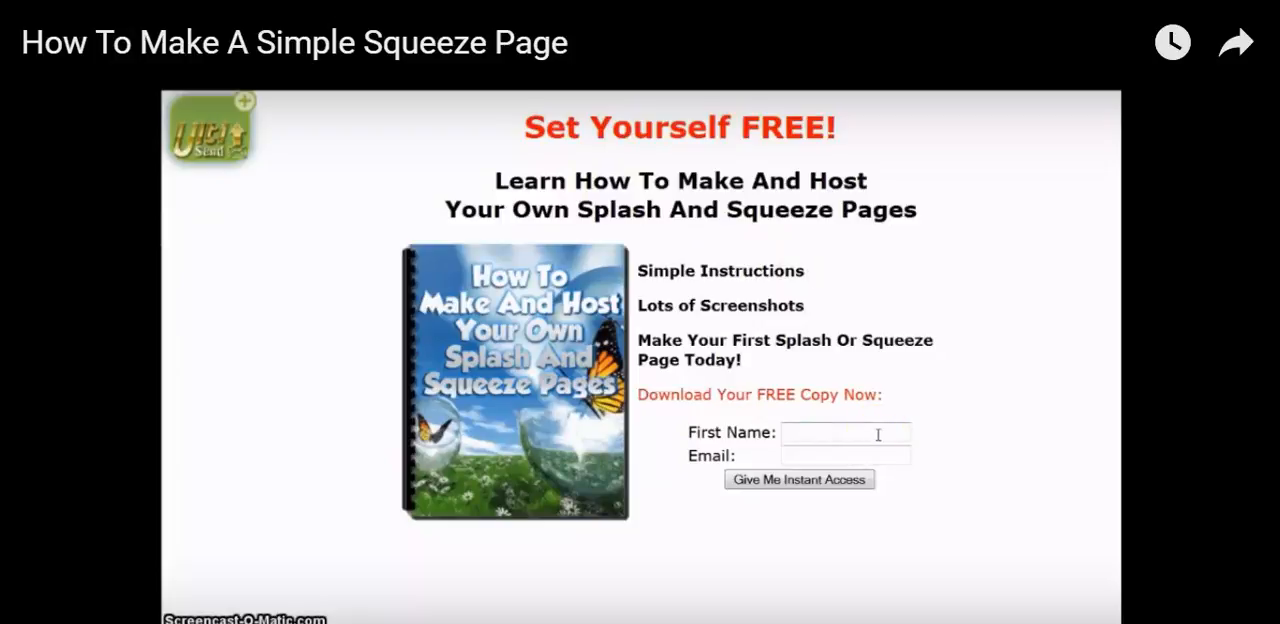